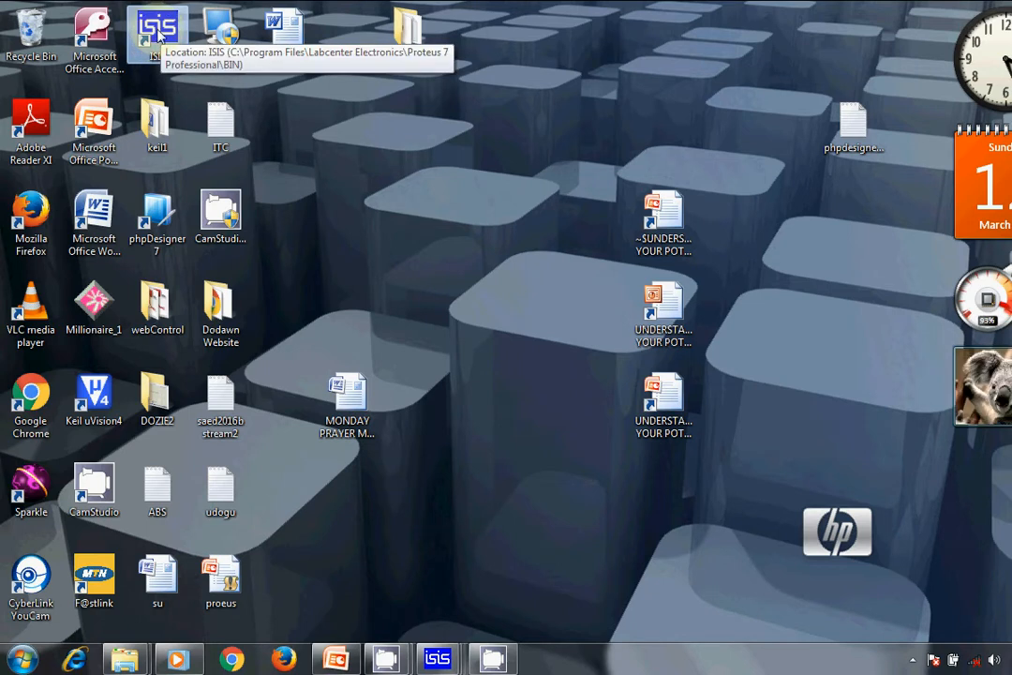
Step: Launch Proteus ISIS from the desktop to get an empty untitled schematic
double_click(160, 35)
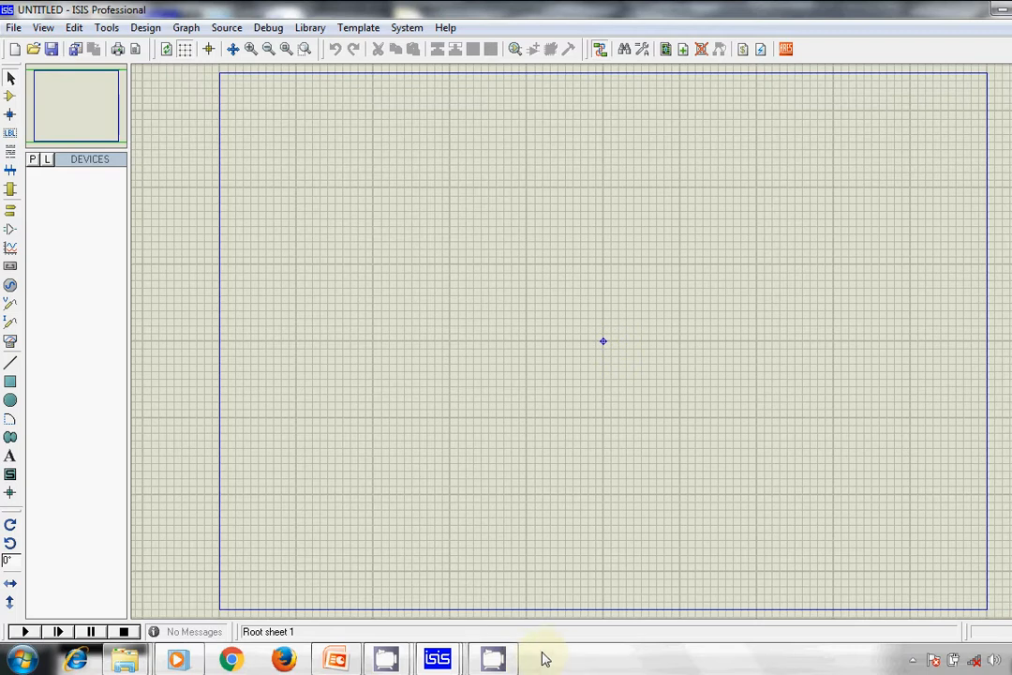
mouse_move(444, 661)
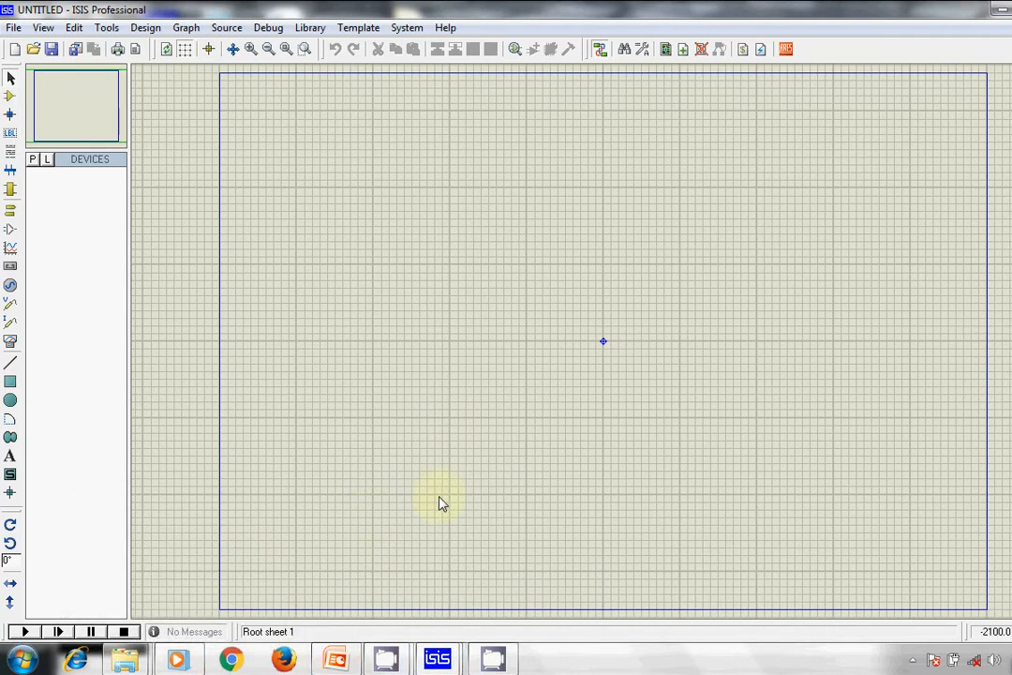
Step: Switch to PowerPoint and review the "What is Proteus?" slide and the labelled ISIS interface slide in a slide show
click(342, 661)
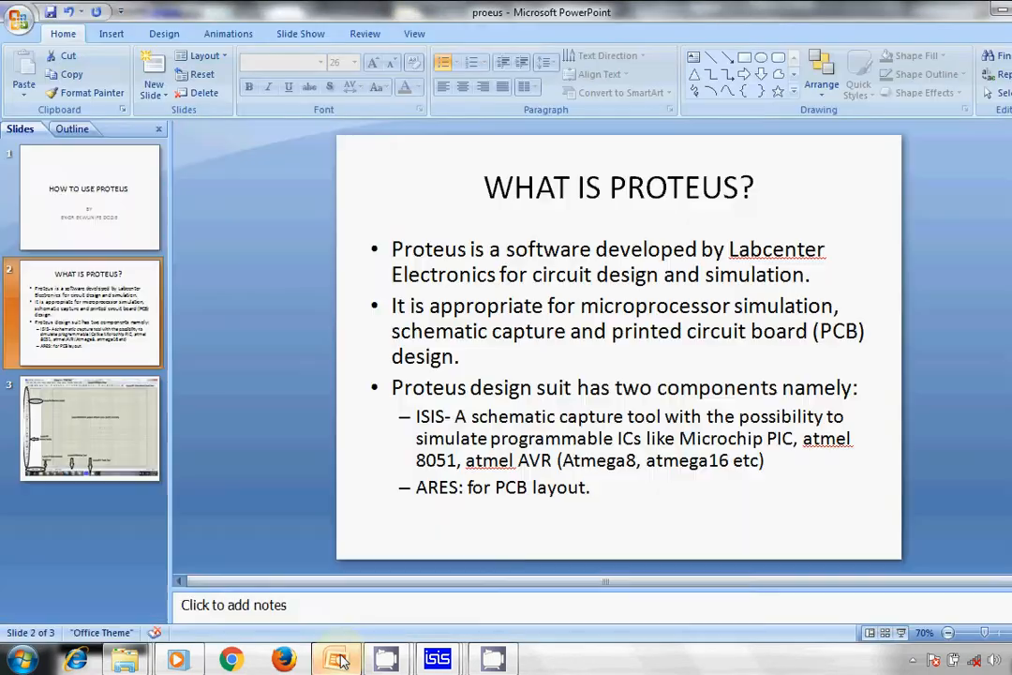
key(F5)
click(342, 662)
click(342, 662)
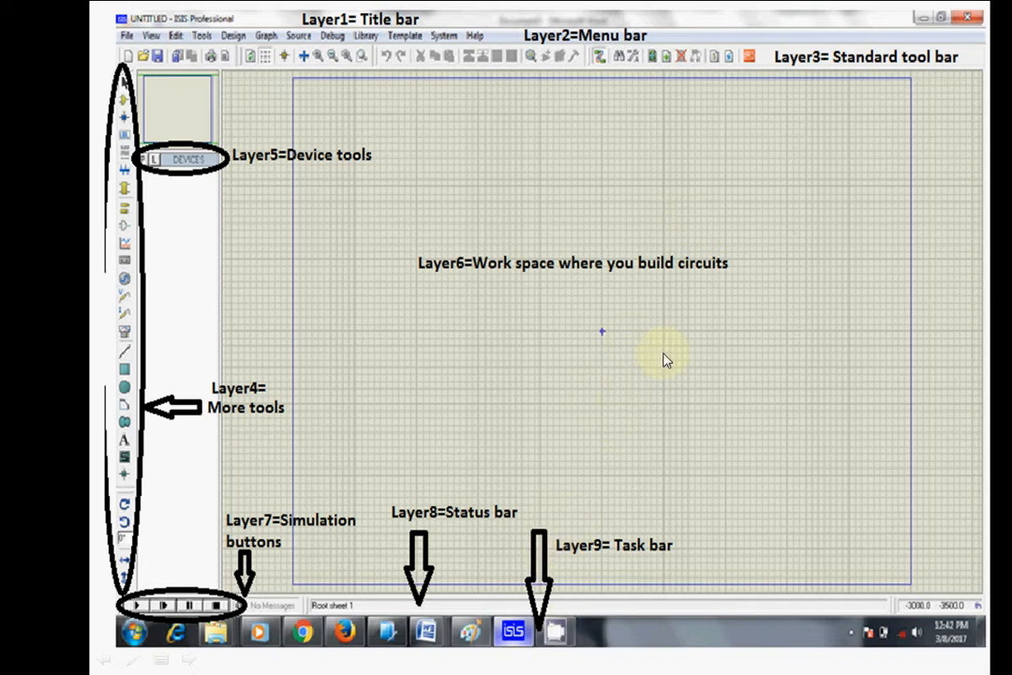
key(Escape)
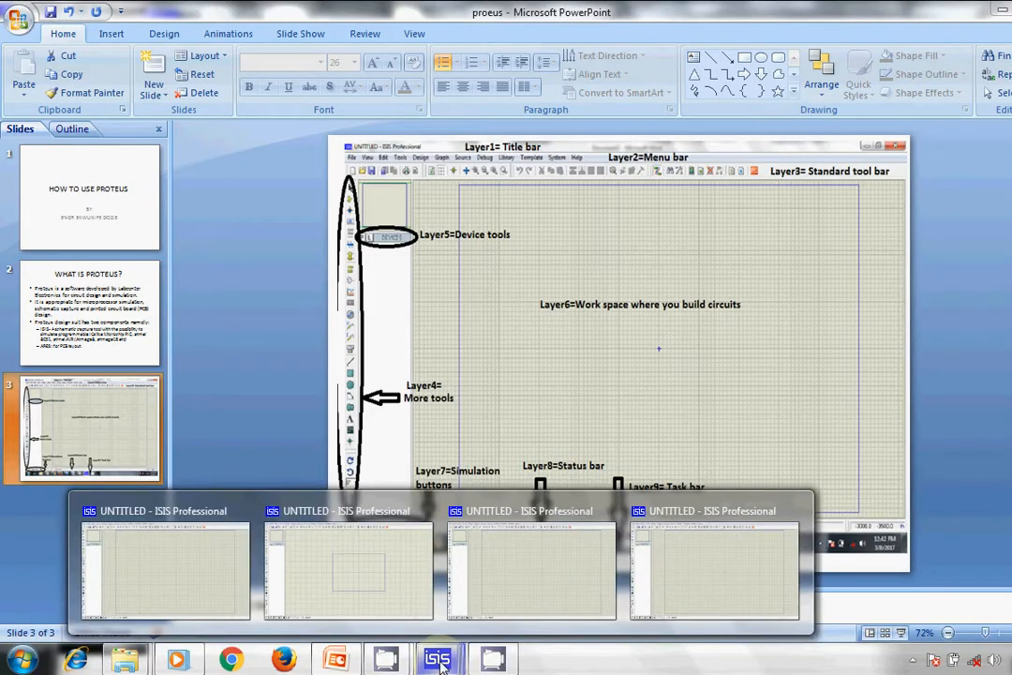
Step: Switch back to the empty ISIS schematic and display the entire sheet
click(501, 591)
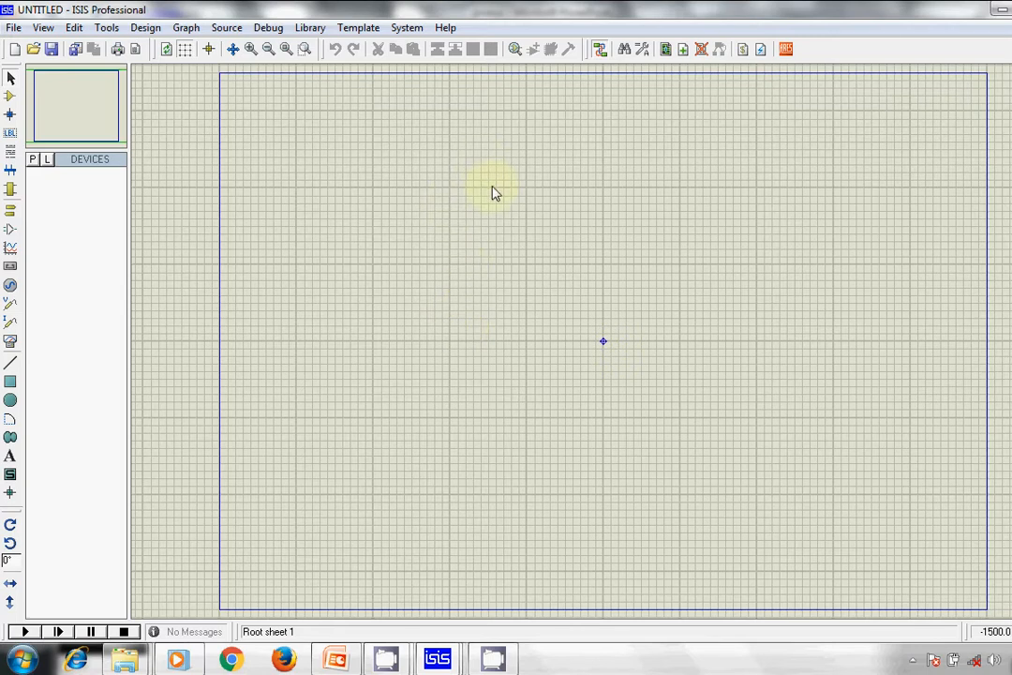
scroll(496, 193, down, 1)
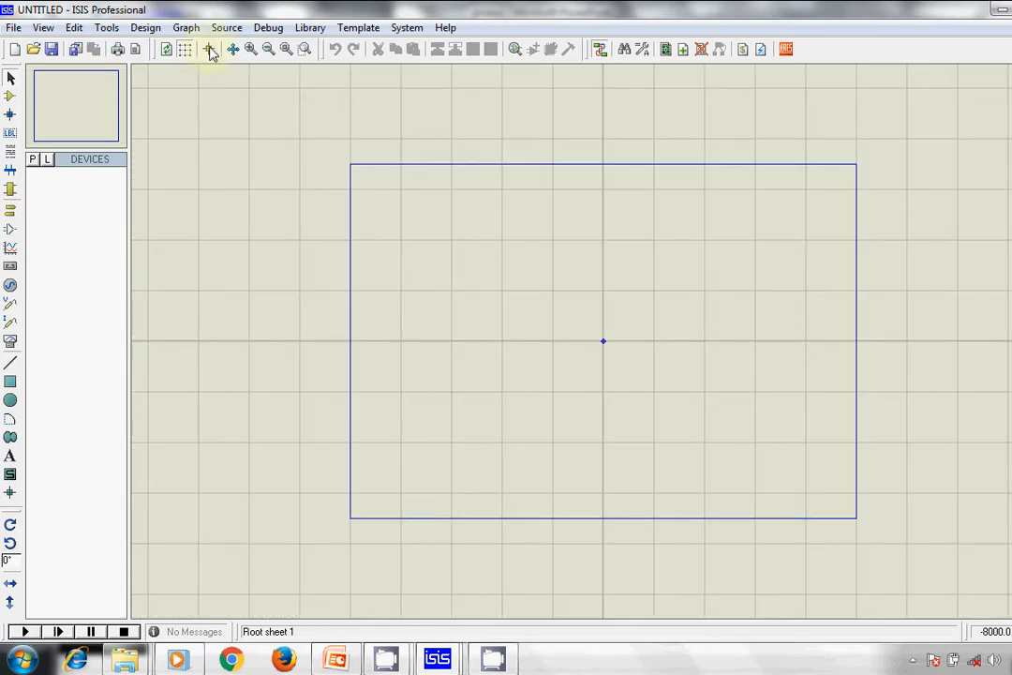
click(287, 51)
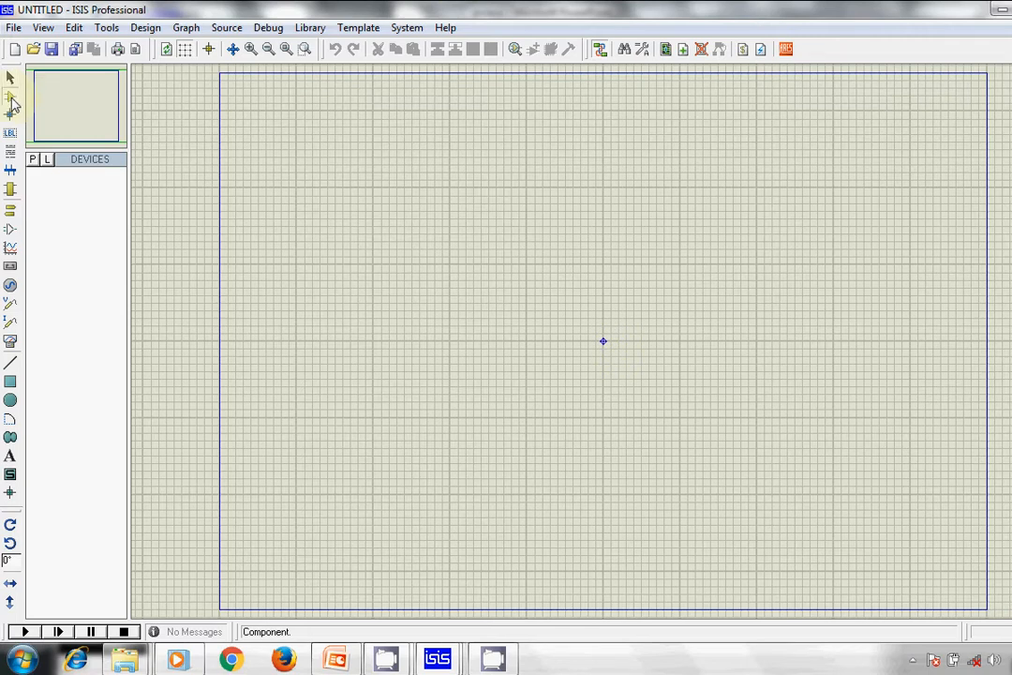
Step: Search the device library for 555, filter to Analog ICs, and add the 555 Timer/Oscillator to the devices list
click(32, 161)
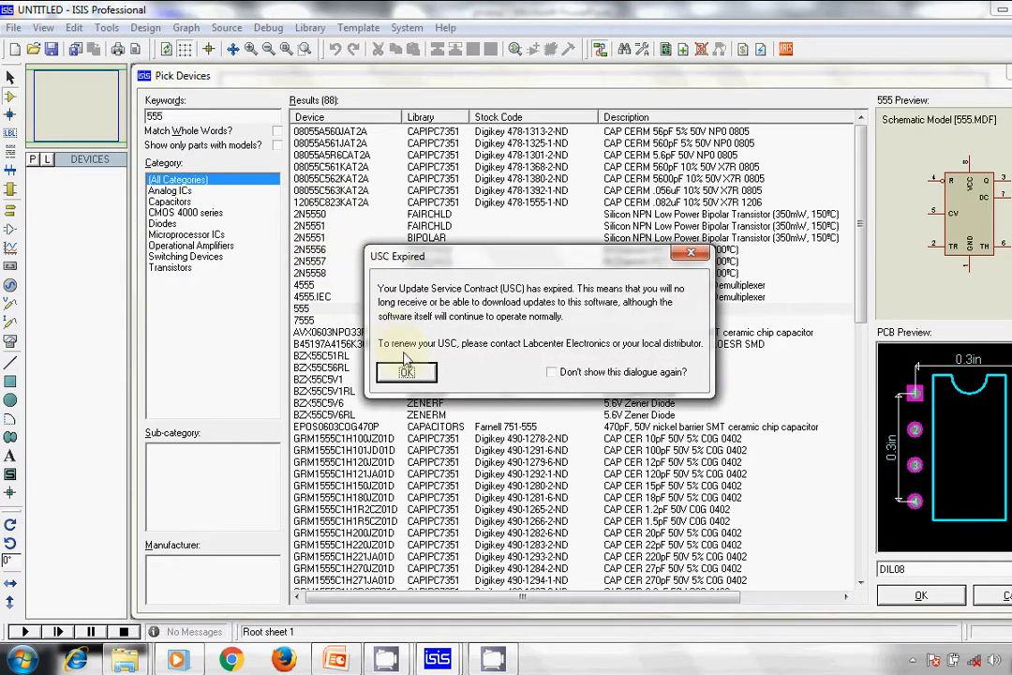
click(406, 370)
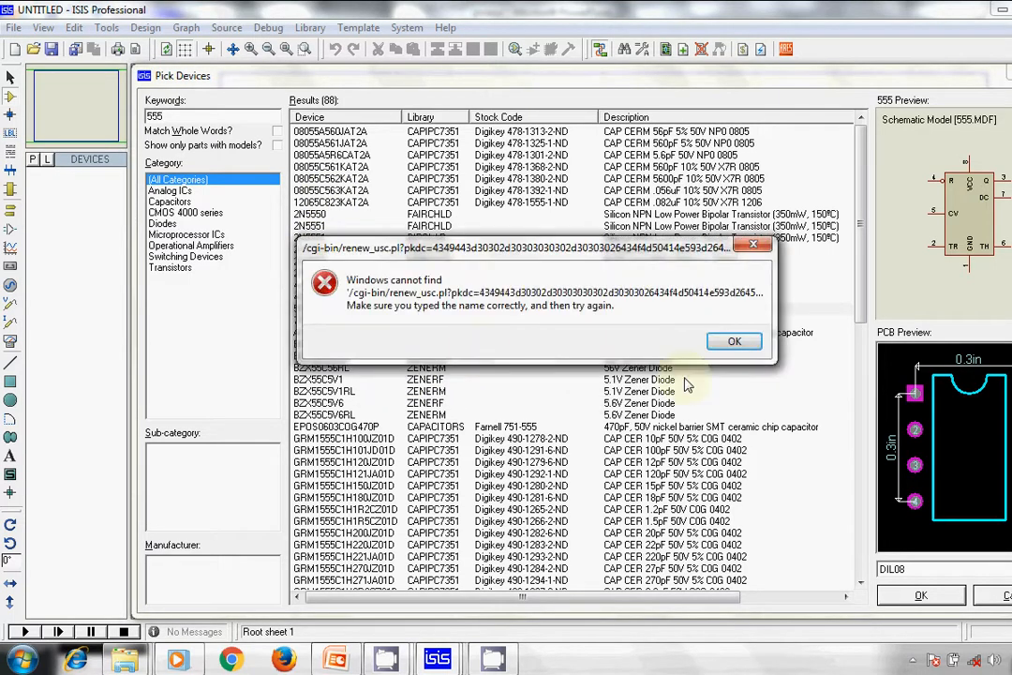
click(731, 341)
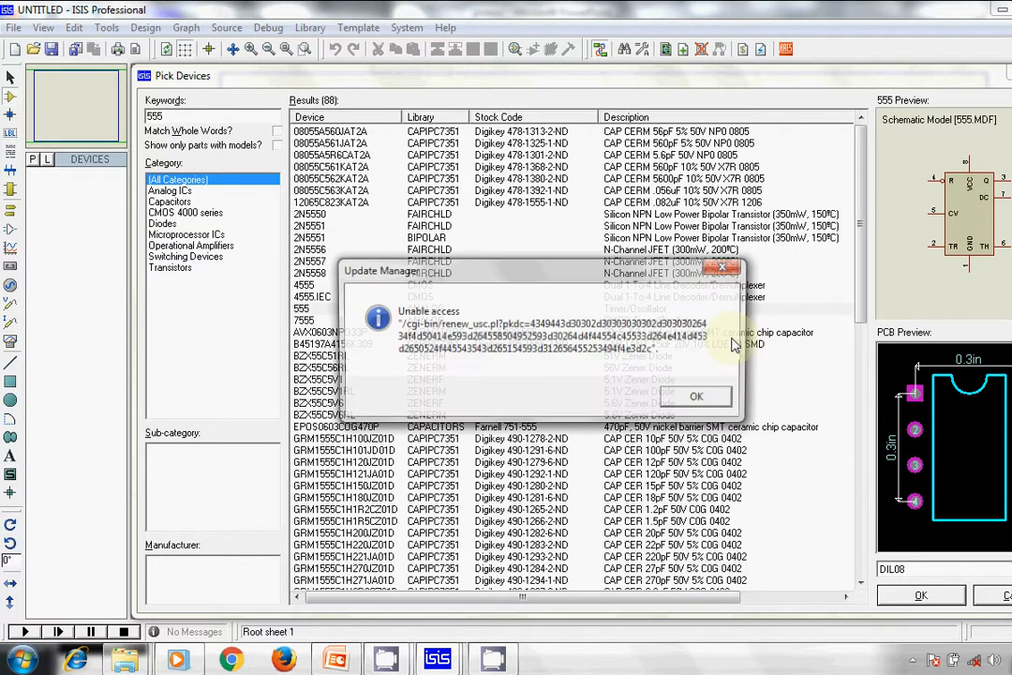
click(700, 394)
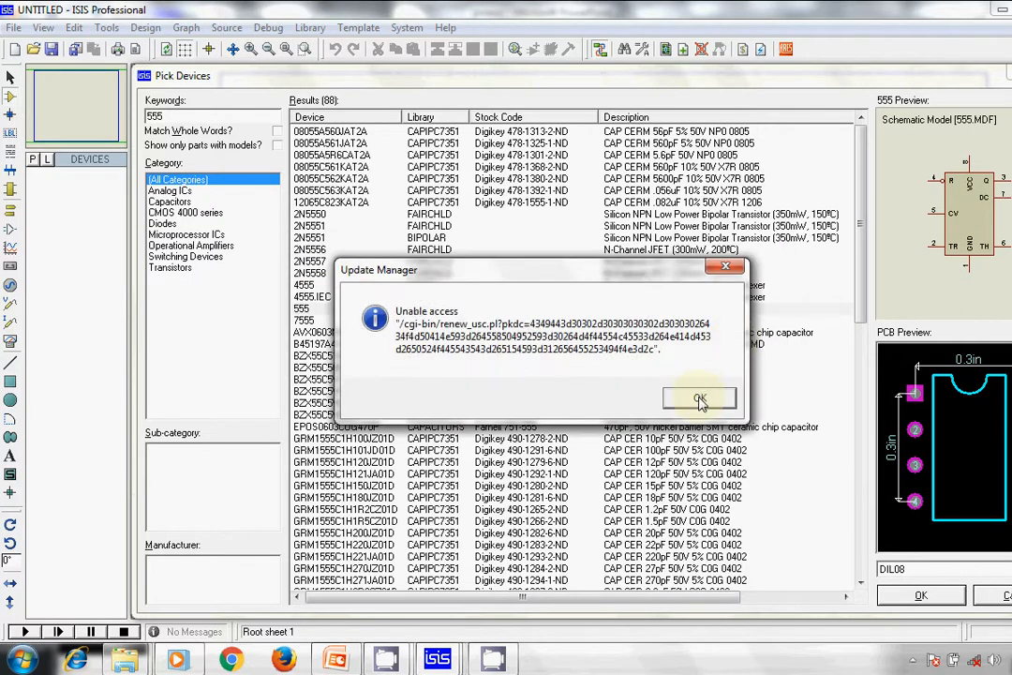
click(178, 193)
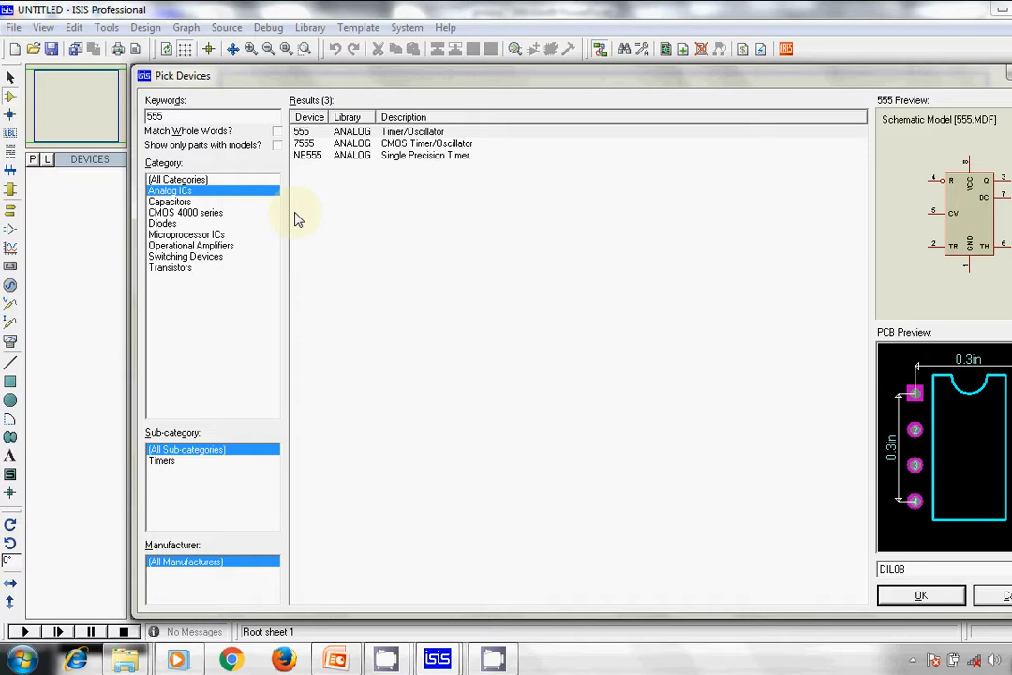
click(318, 132)
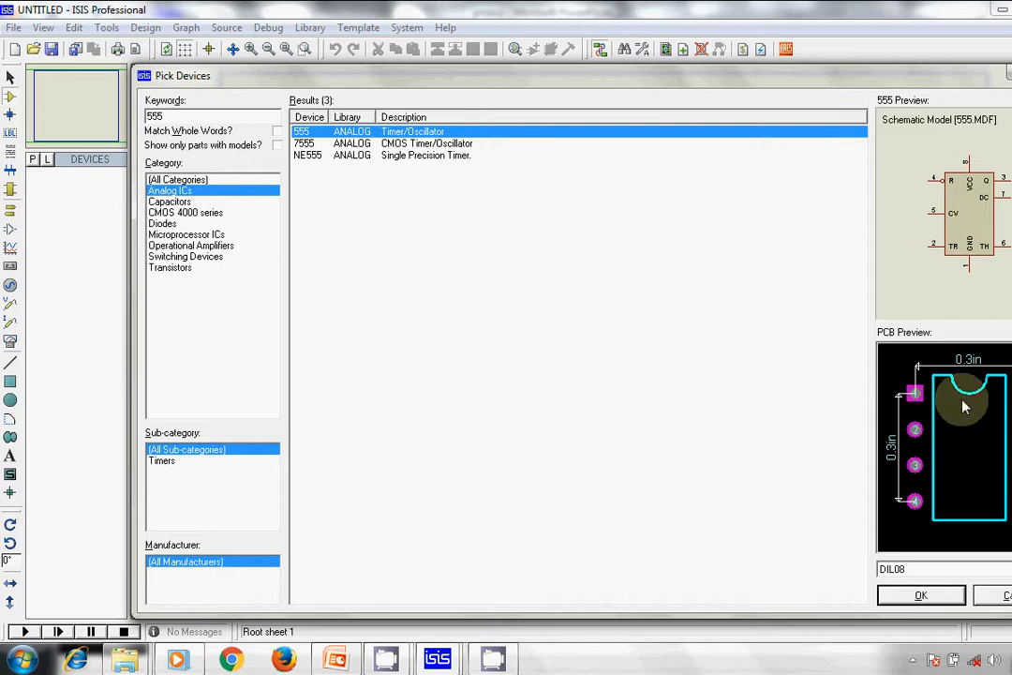
click(940, 596)
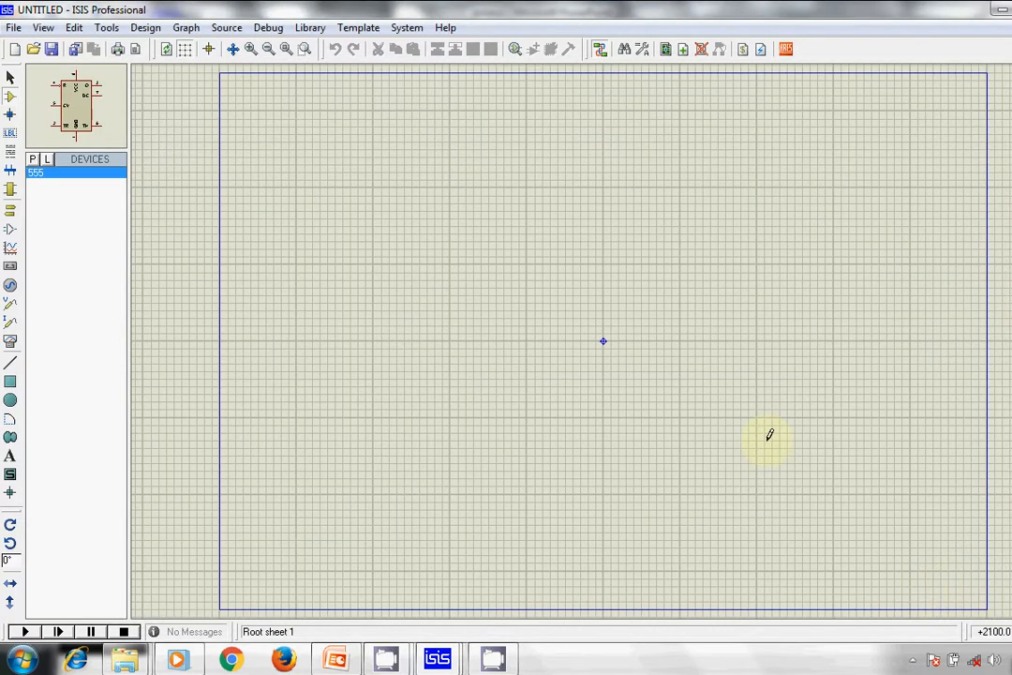
Step: Place one 555 timer on the schematic, up and to the left of the sheet's centre
scroll(604, 341, down, 1)
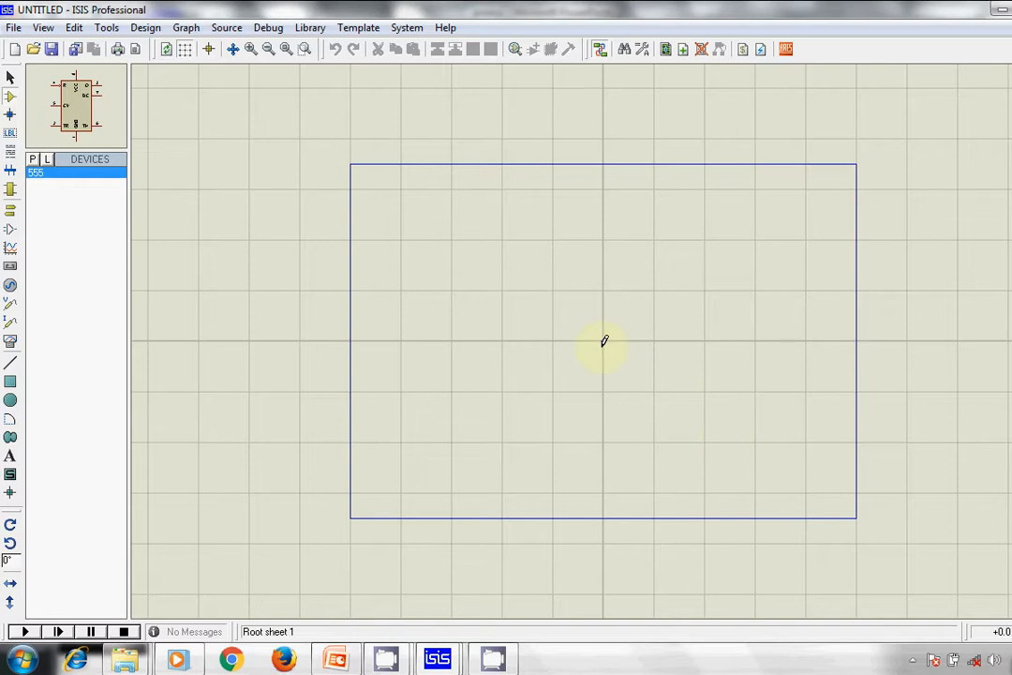
click(285, 49)
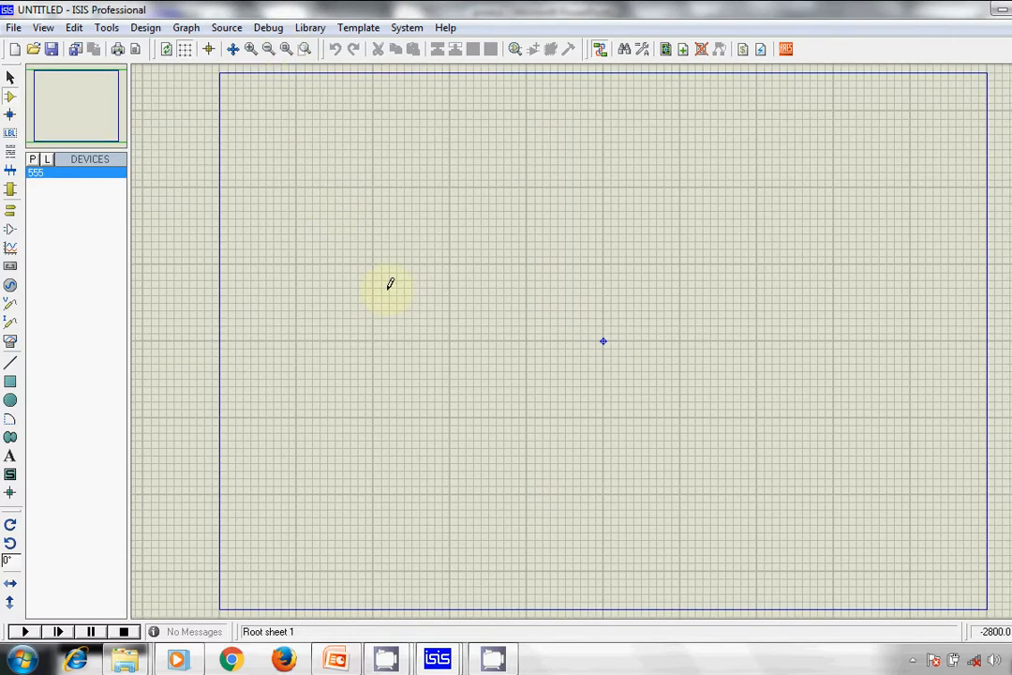
click(37, 174)
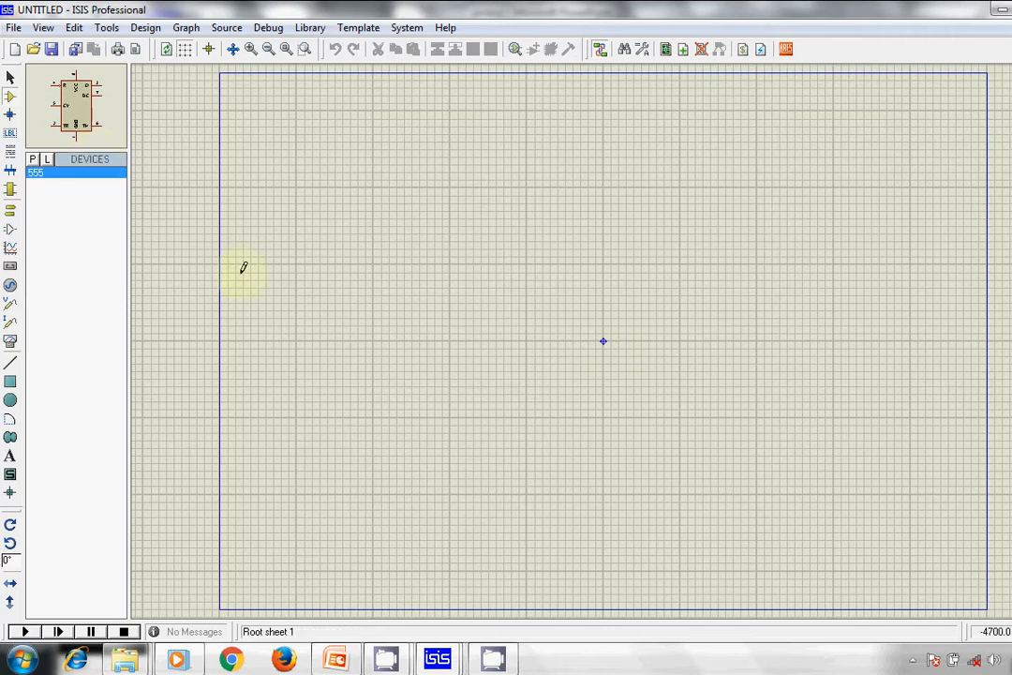
click(487, 288)
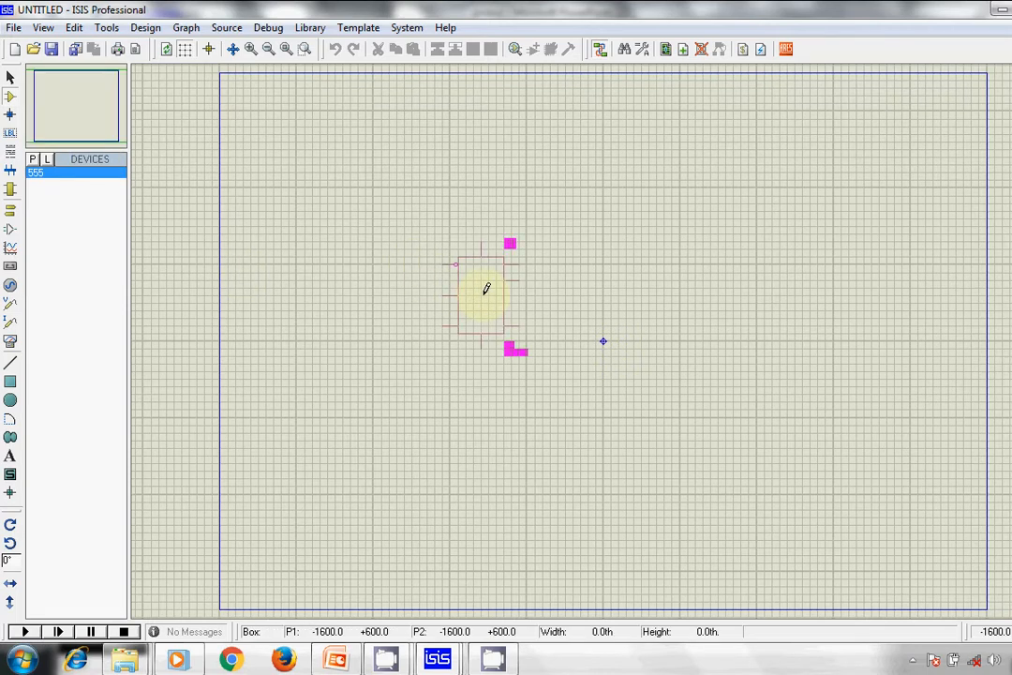
click(487, 288)
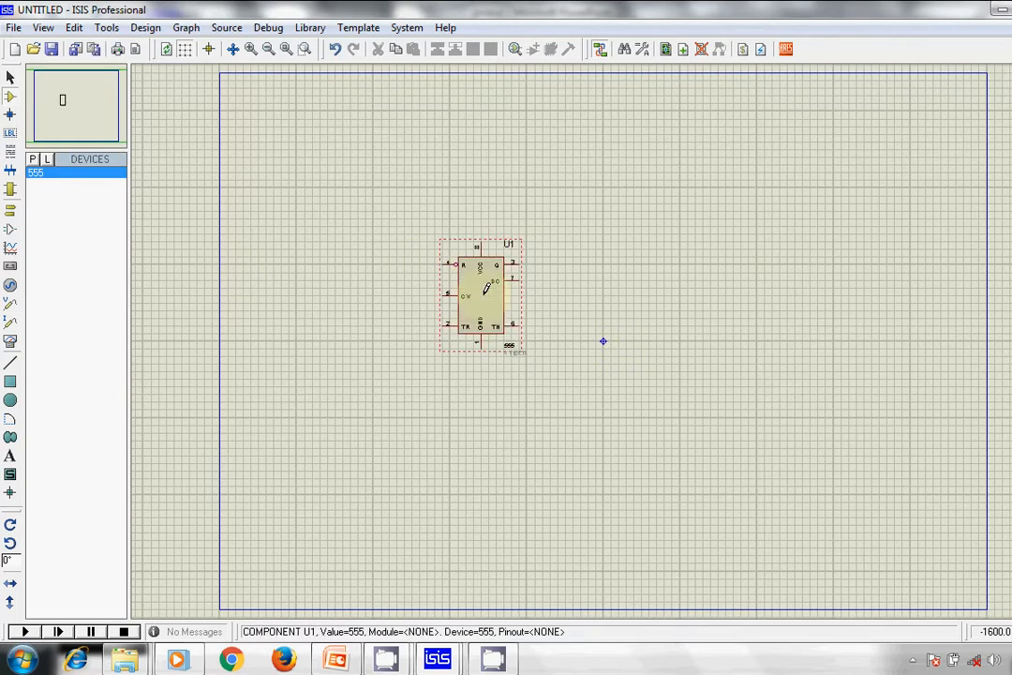
Step: Place four more 555 timers beside and below the first one
click(598, 255)
click(597, 264)
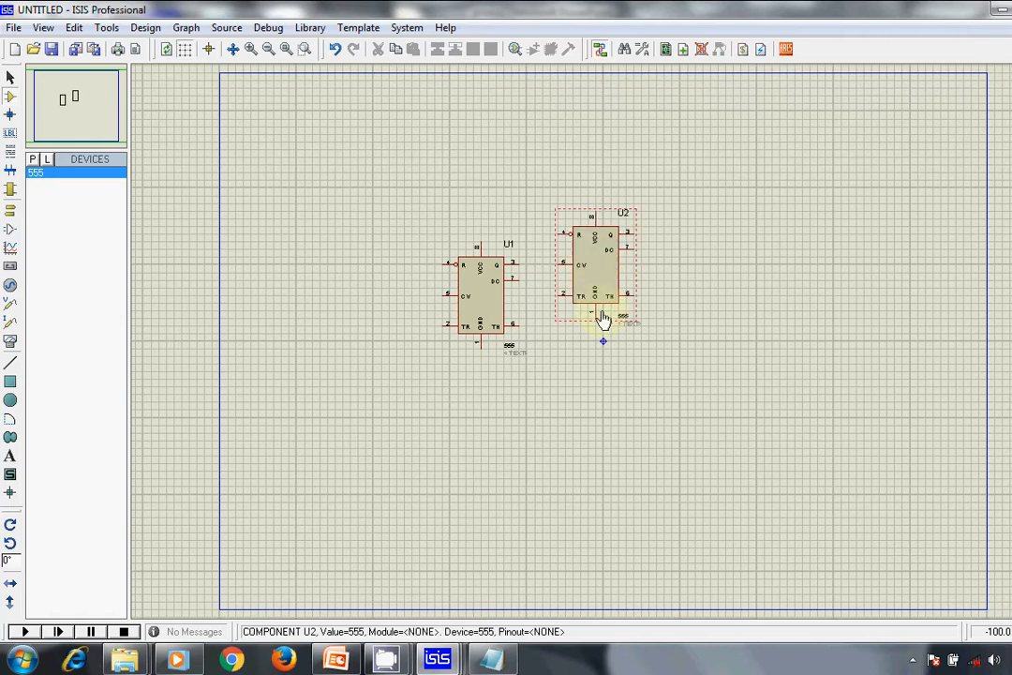
click(597, 398)
click(595, 401)
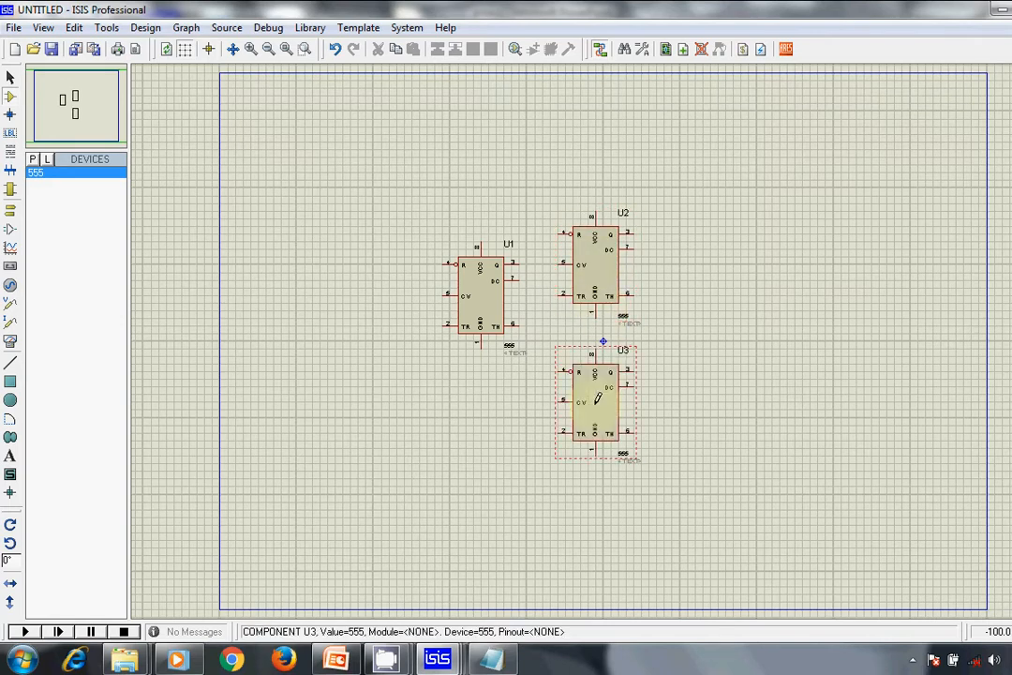
click(469, 443)
click(469, 444)
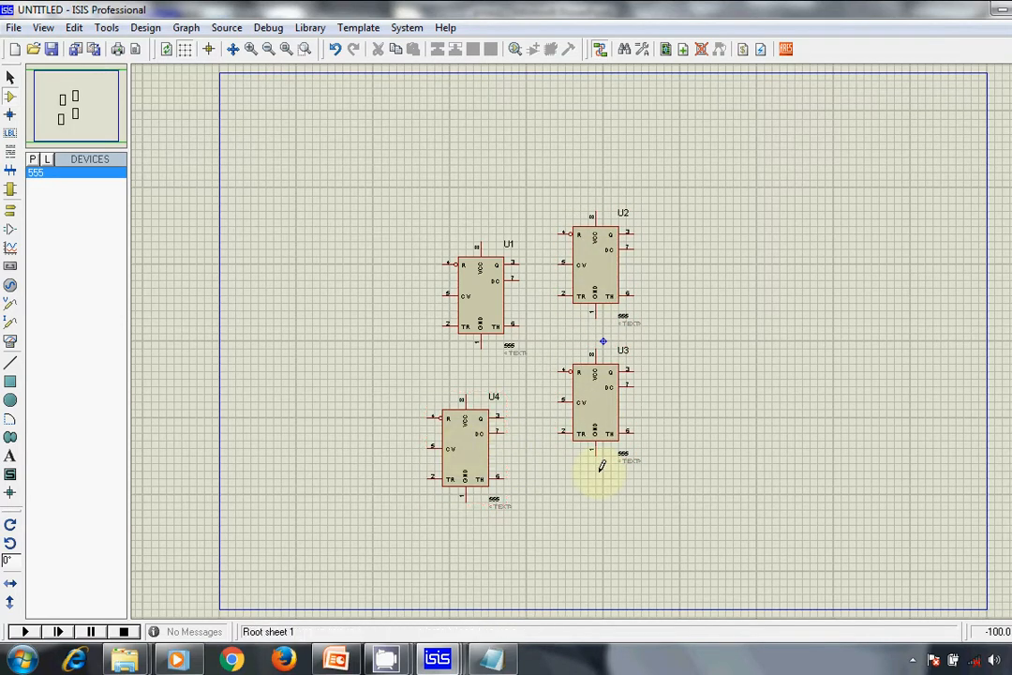
double_click(740, 357)
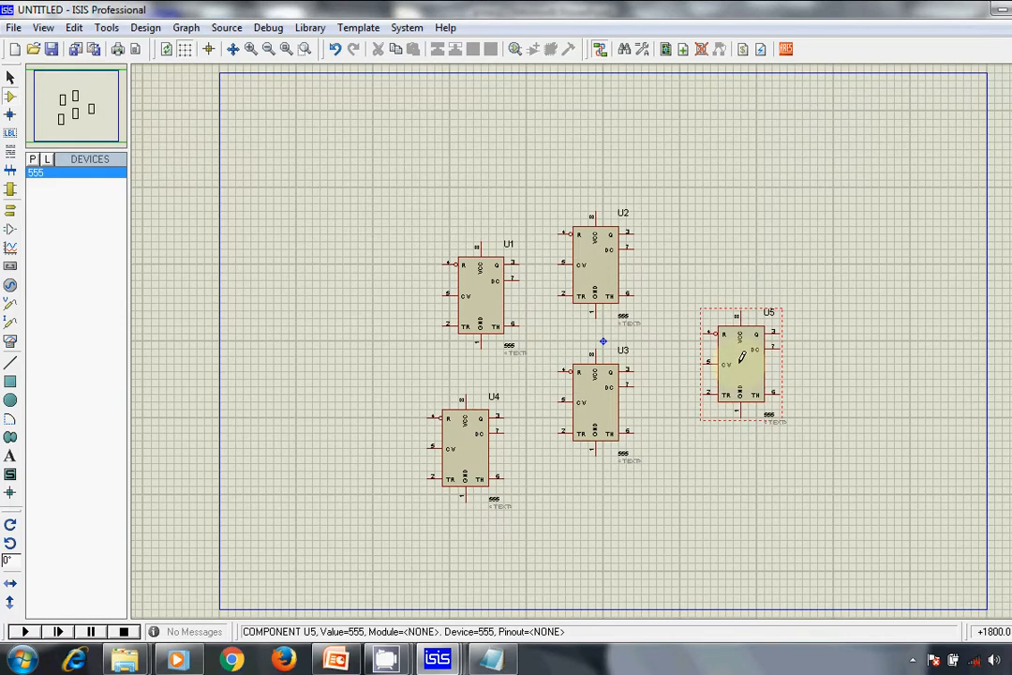
Step: Delete the four extra 555 timers, keeping only U1 on the sheet
right_click(740, 362)
right_click(739, 362)
scroll(739, 362, up, 2)
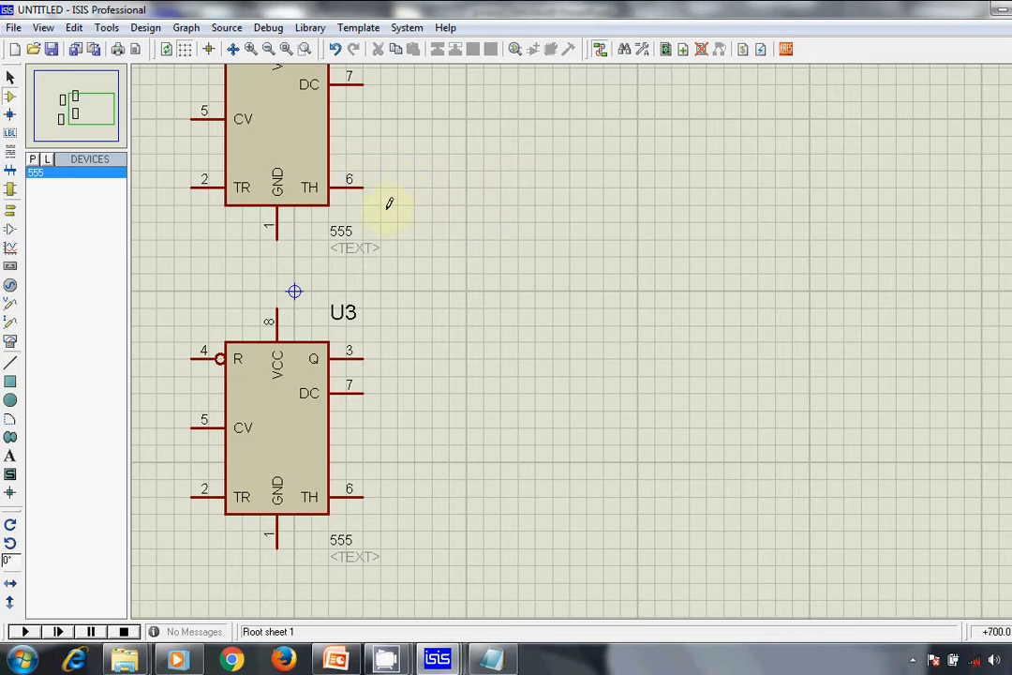
click(287, 50)
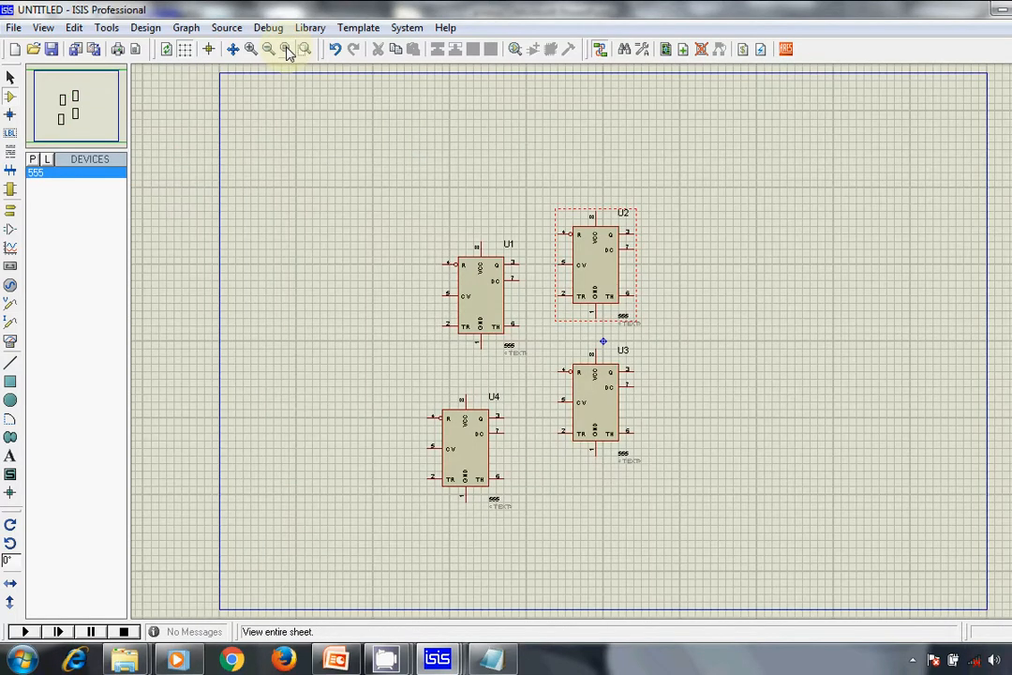
right_click(596, 272)
right_click(598, 264)
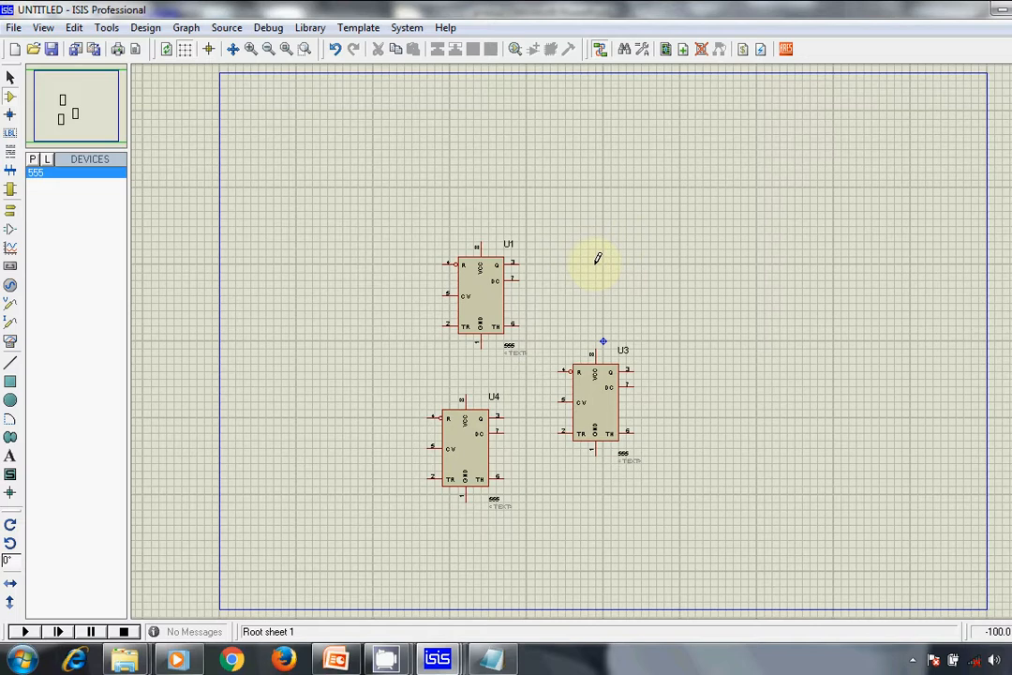
right_click(596, 401)
right_click(596, 392)
scroll(513, 433, down, 1)
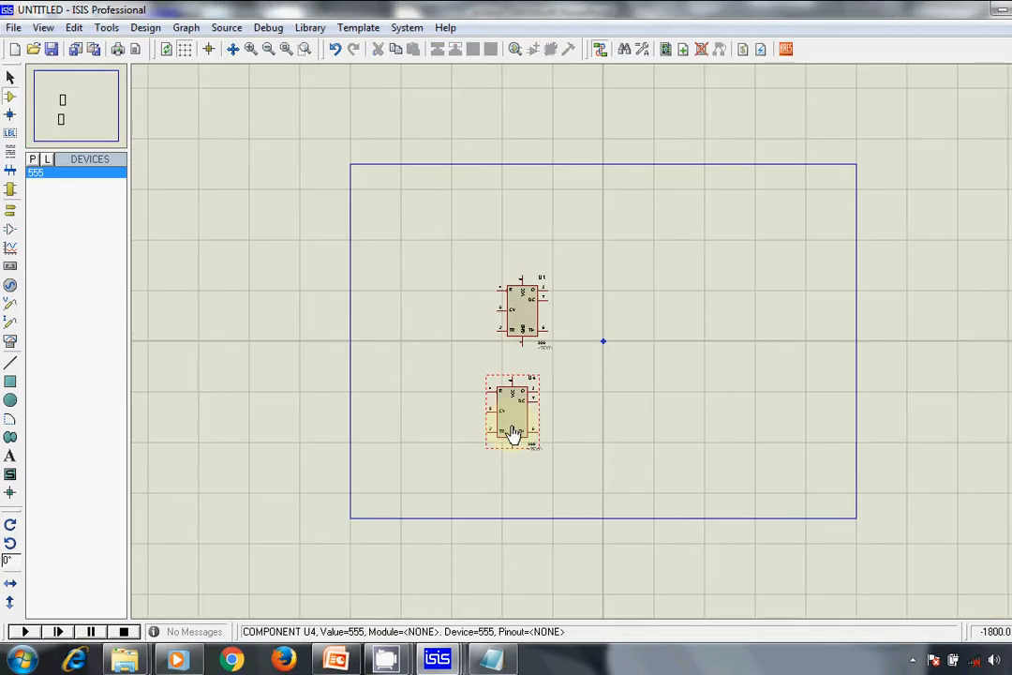
right_click(513, 431)
right_click(514, 421)
scroll(516, 418, up, 1)
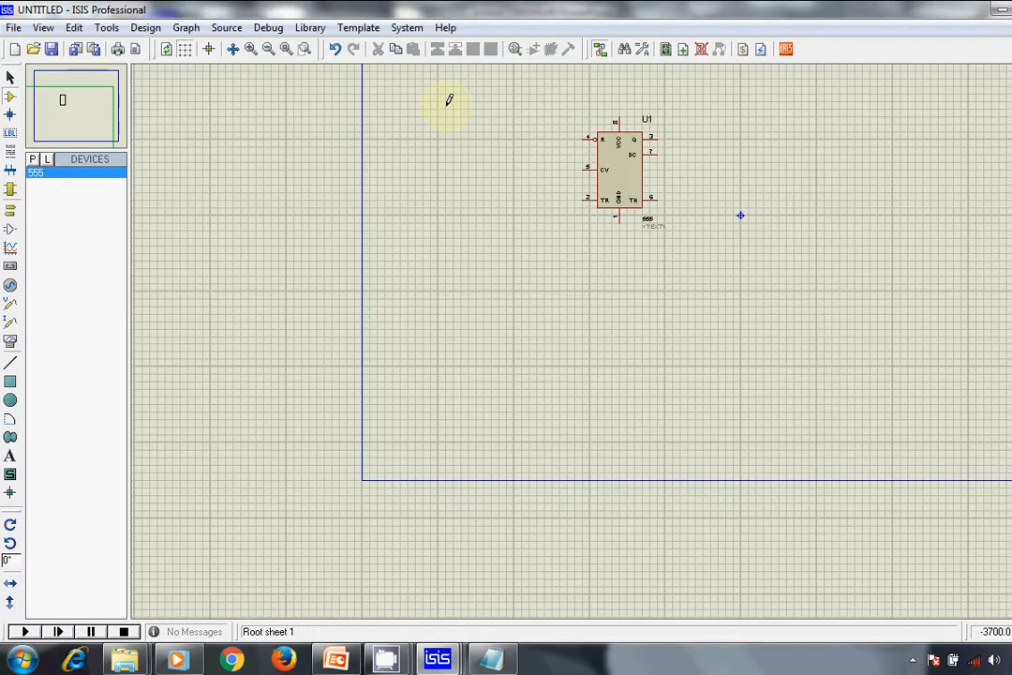
click(287, 51)
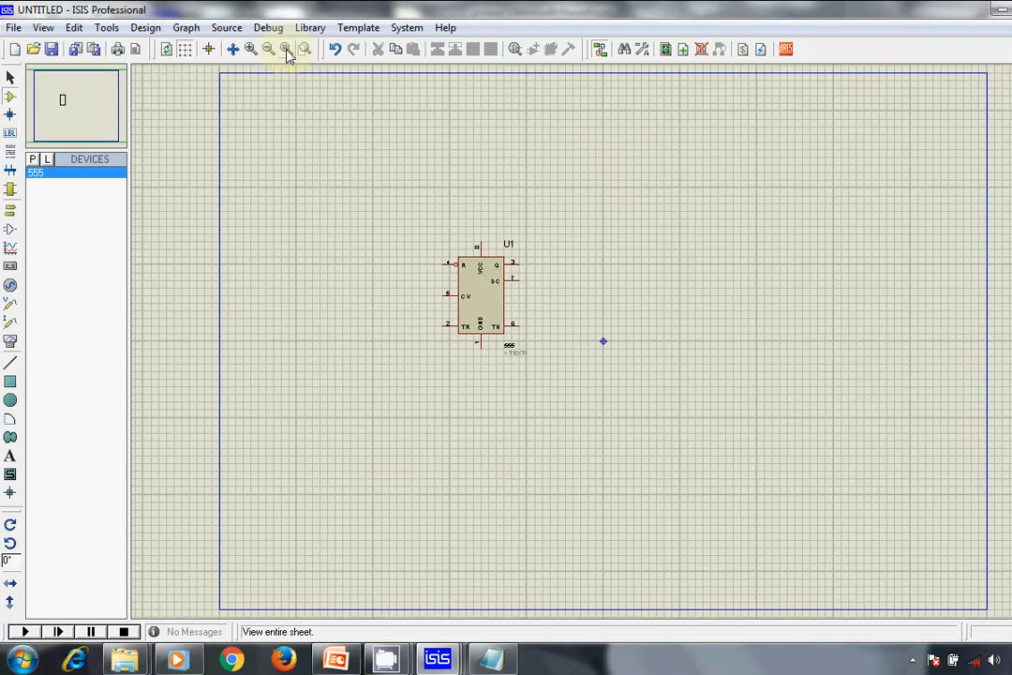
Step: Find MINRES1K with the keywords "1k resistor" among the 0.6W Metal Film resistors, and place one up and to the right of U1
click(33, 159)
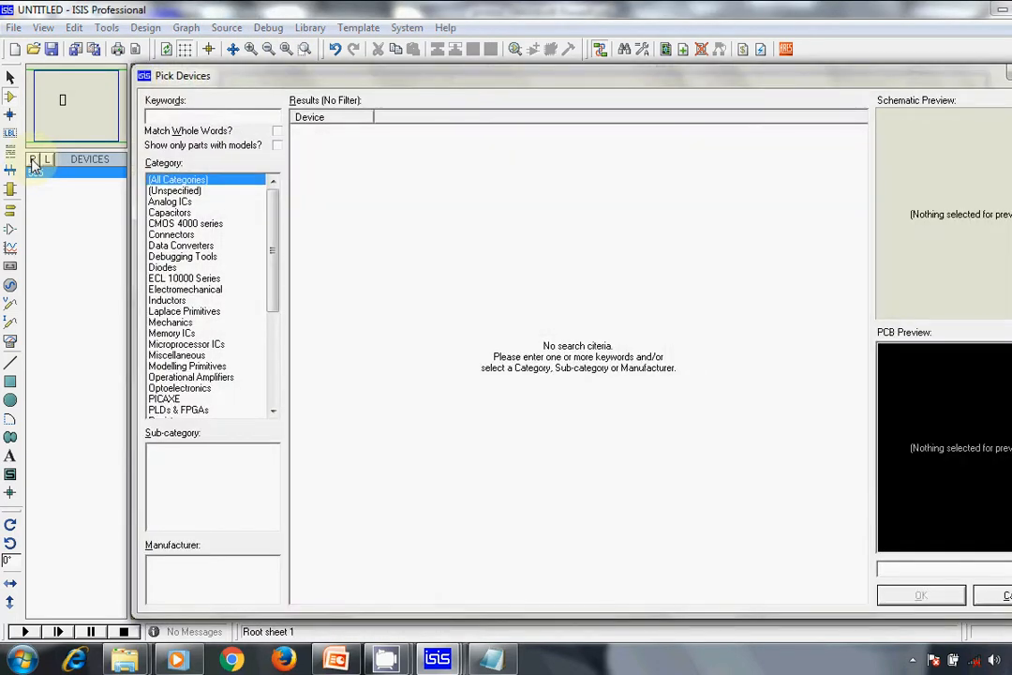
text(1)
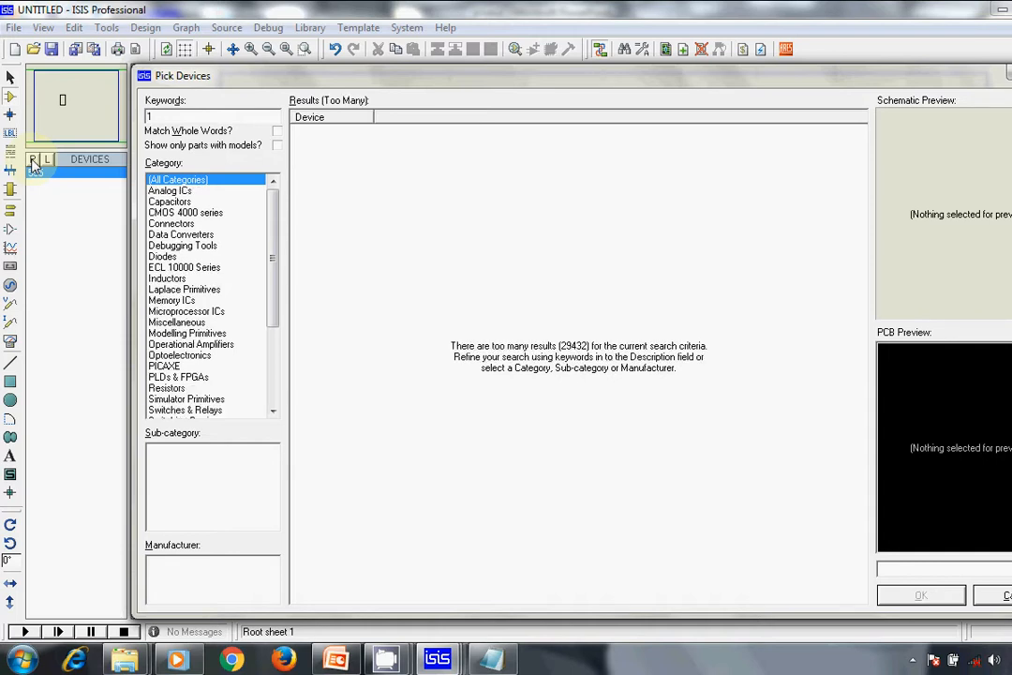
text(k )
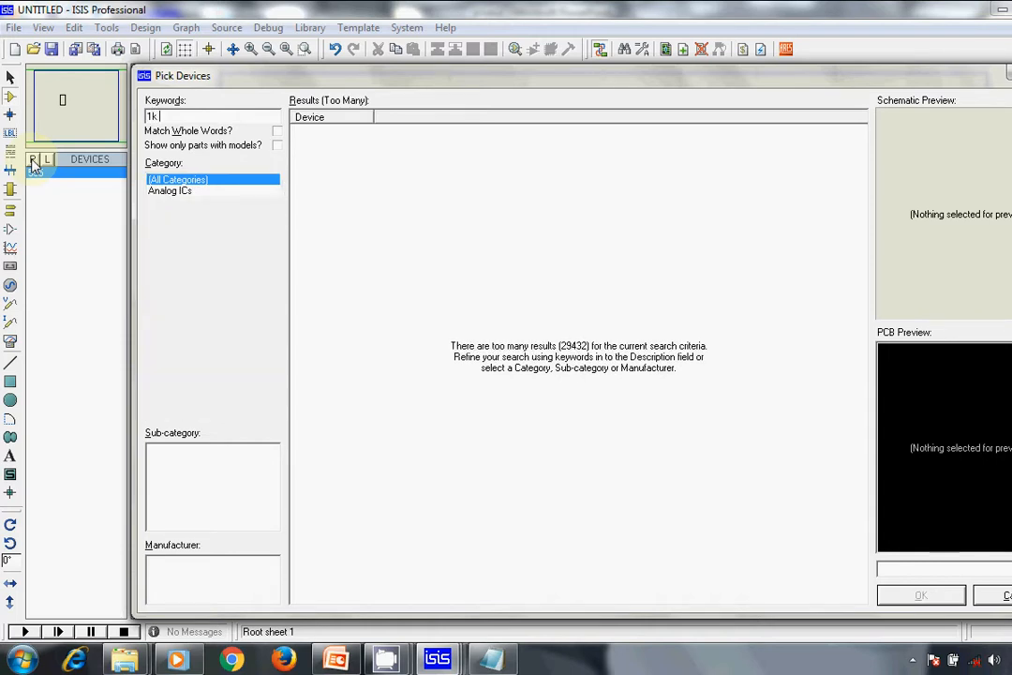
text(resistor)
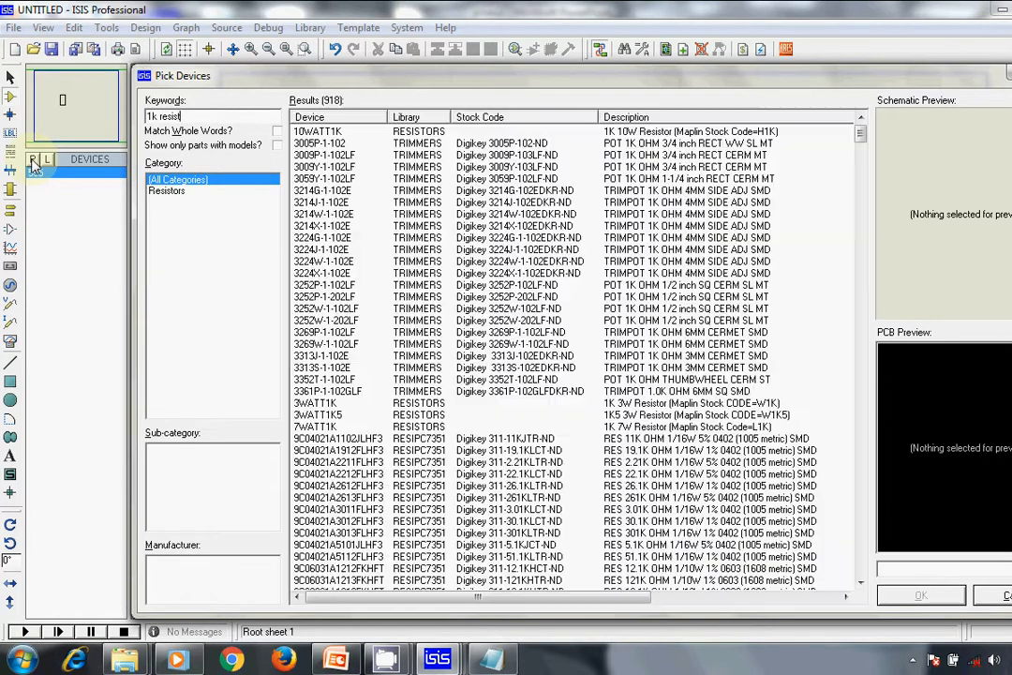
click(167, 191)
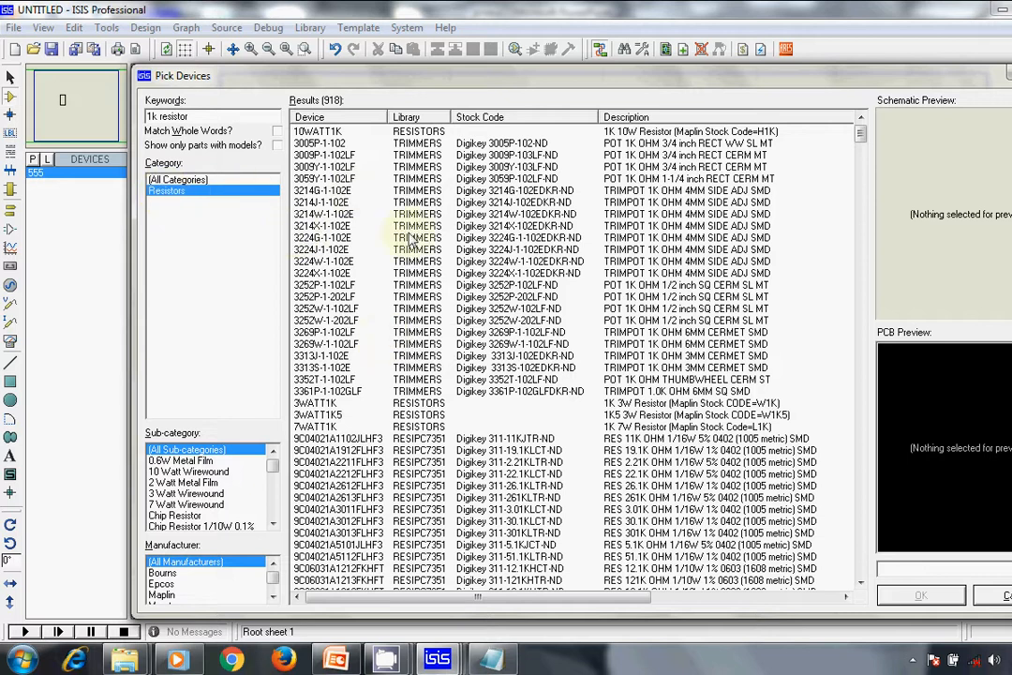
click(181, 461)
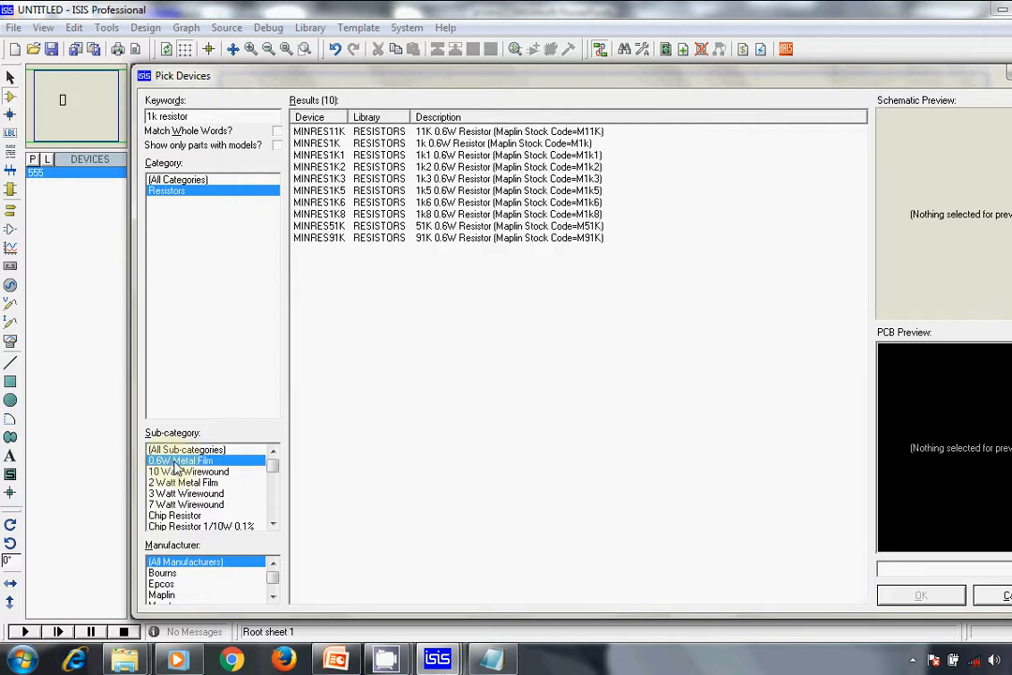
click(346, 146)
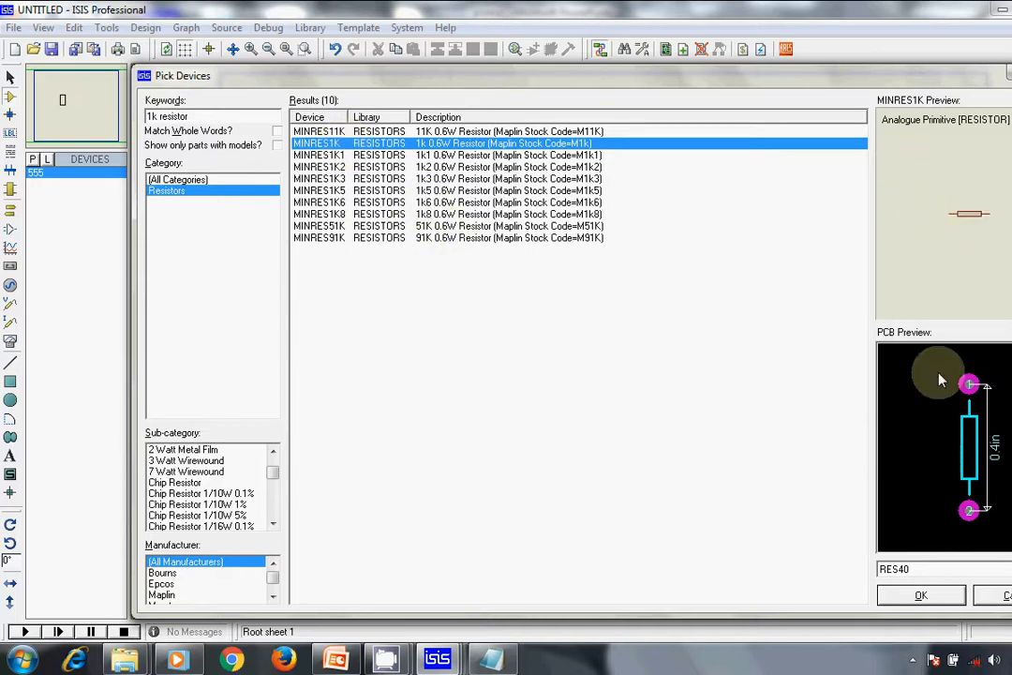
click(937, 596)
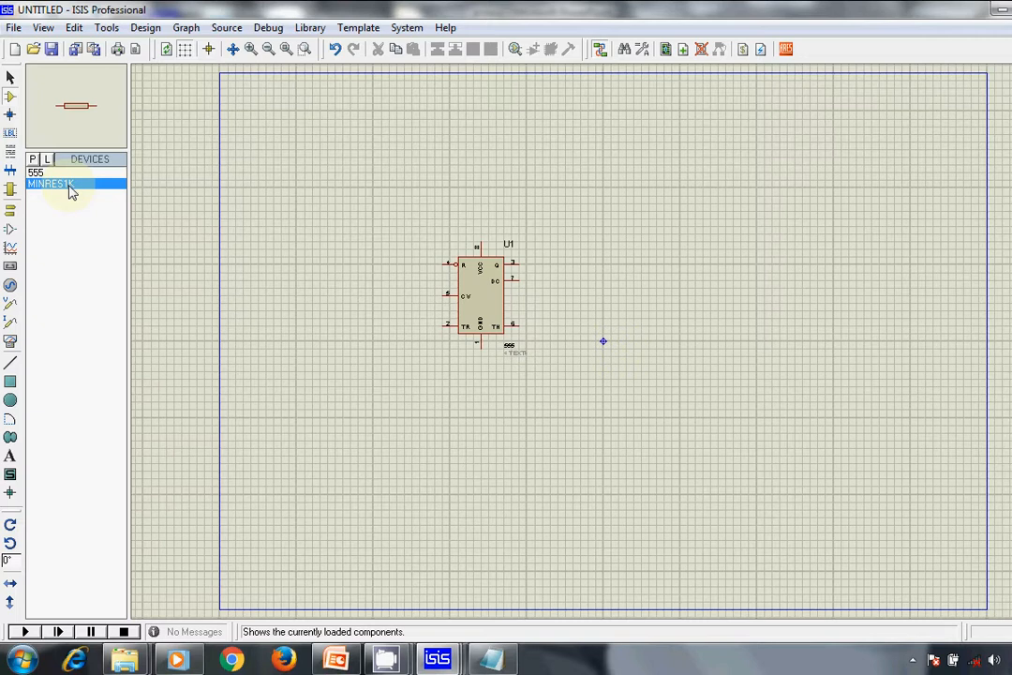
click(662, 248)
scroll(598, 356, down, 1)
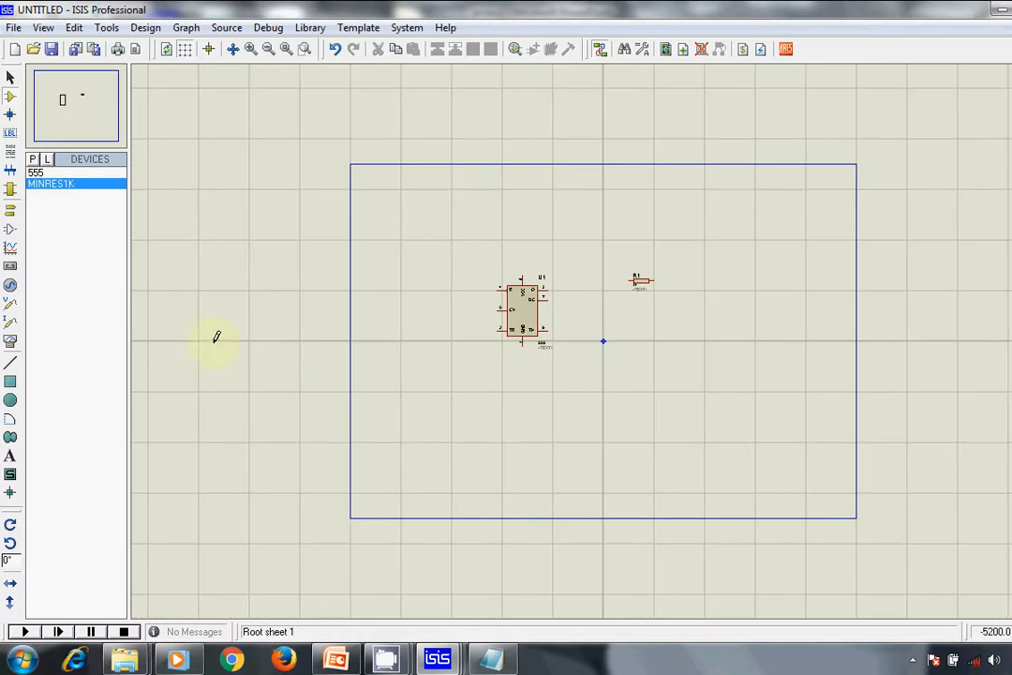
Step: Find the 470uF A700X477M002ATE015 with the keyword "capacitor" among Electrolytic Aluminum capacitors, and place one up and to the left of U1
click(33, 160)
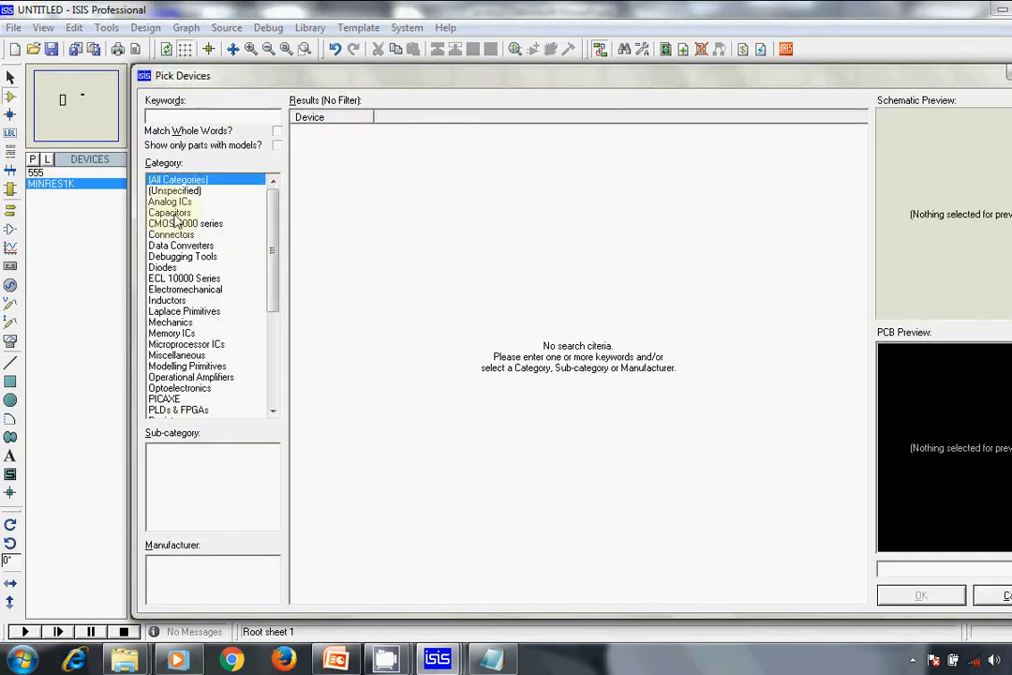
text(capacitor)
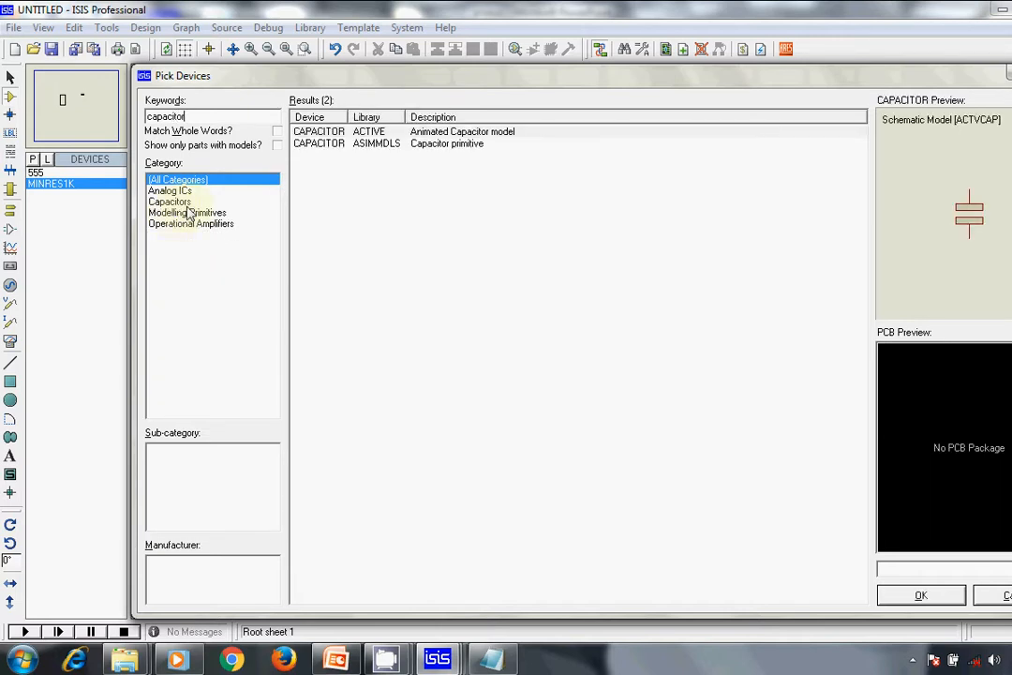
click(183, 202)
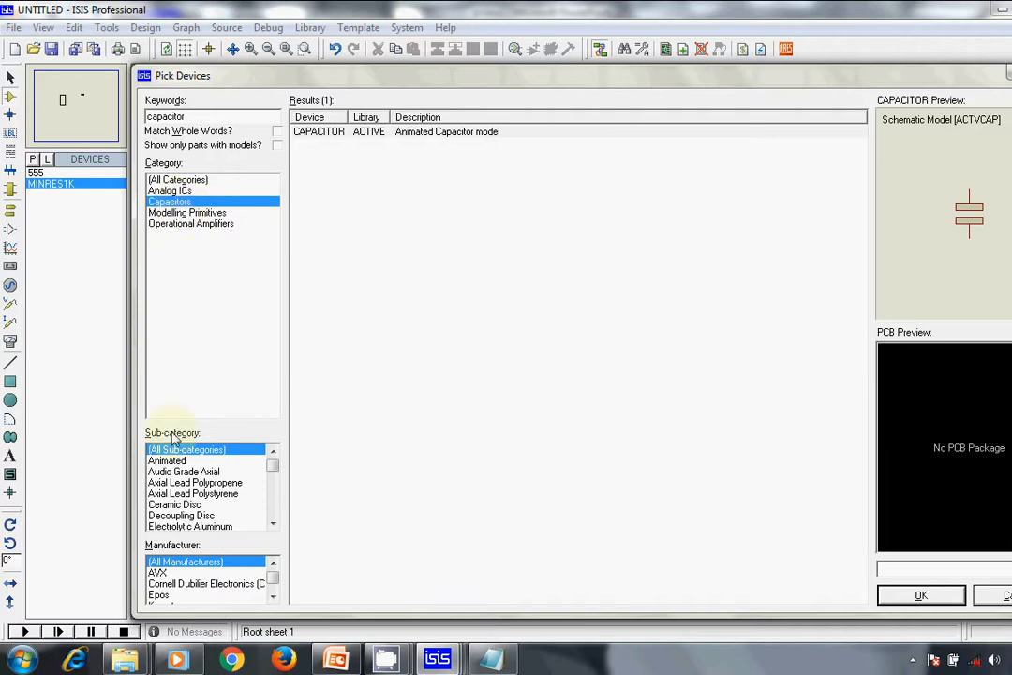
click(187, 528)
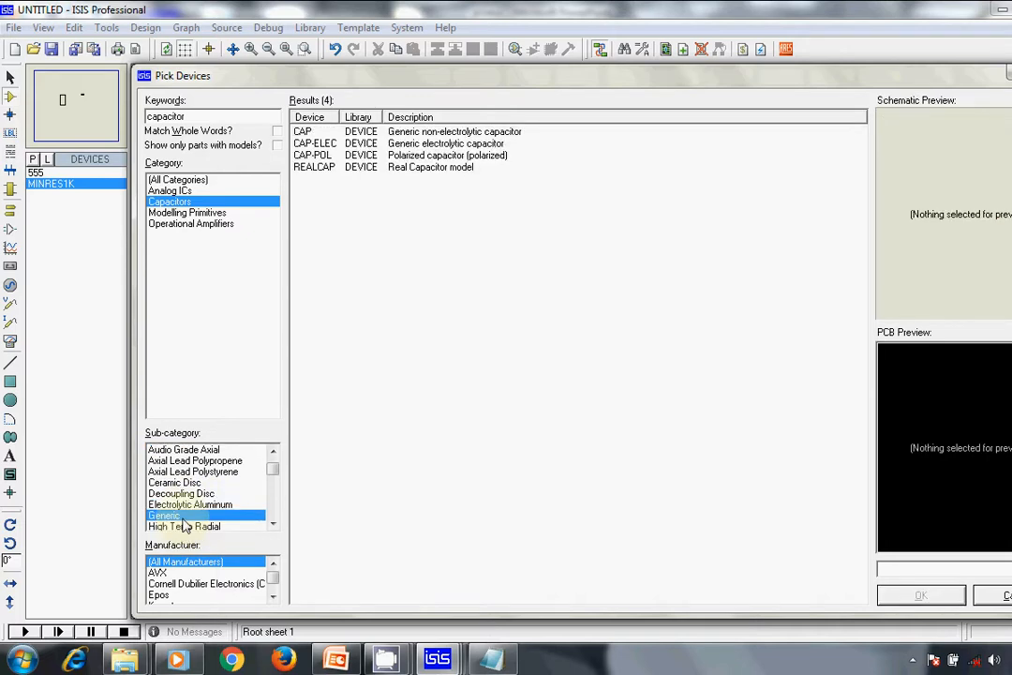
click(201, 504)
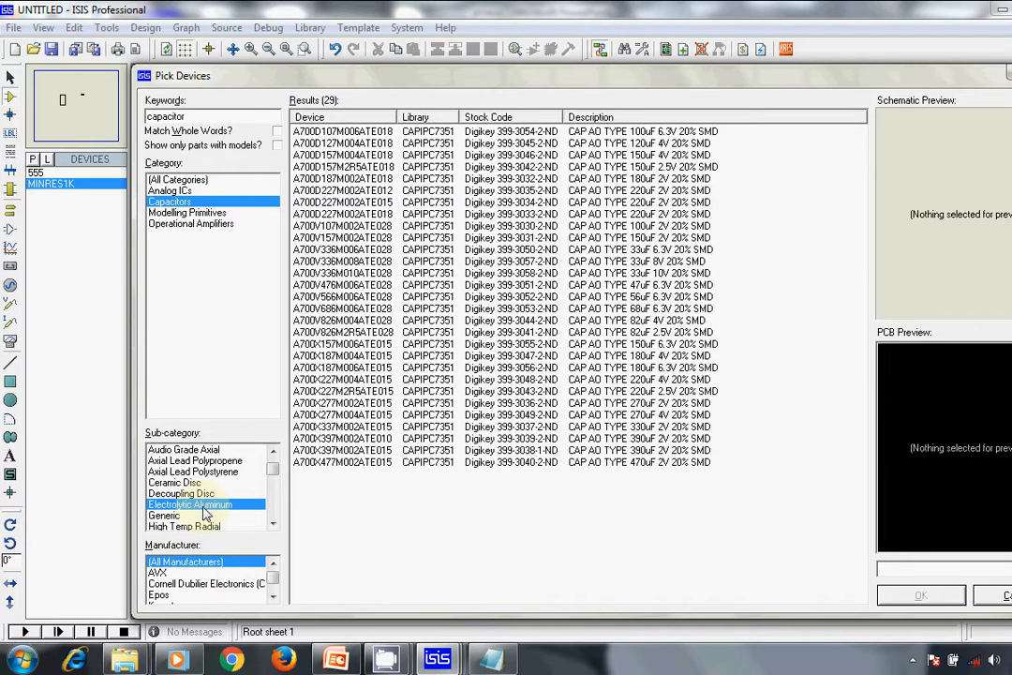
click(513, 462)
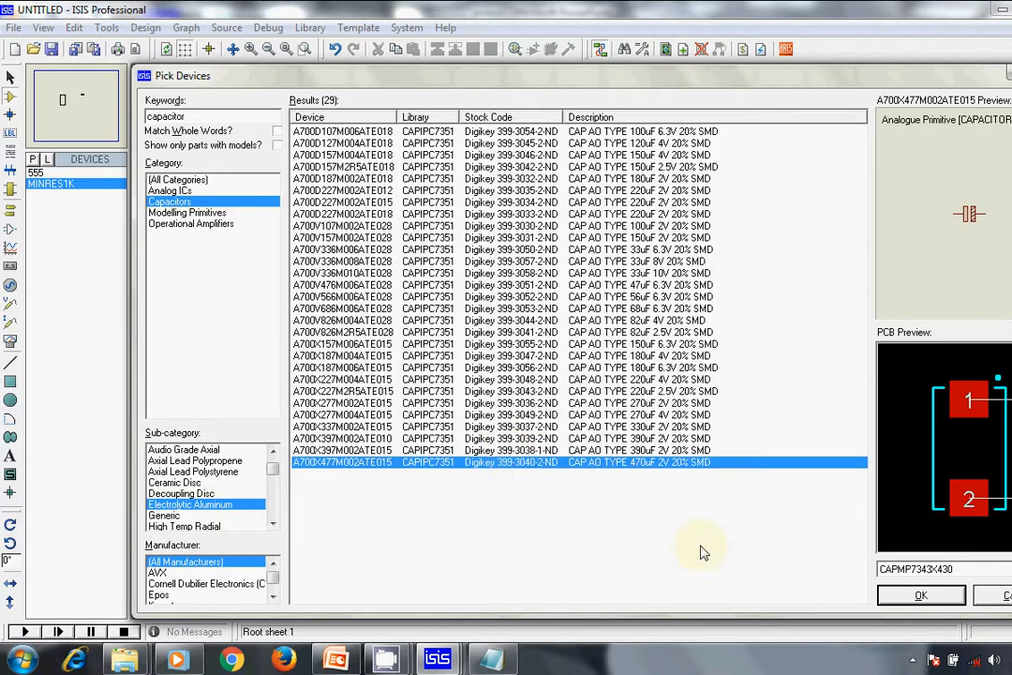
click(920, 596)
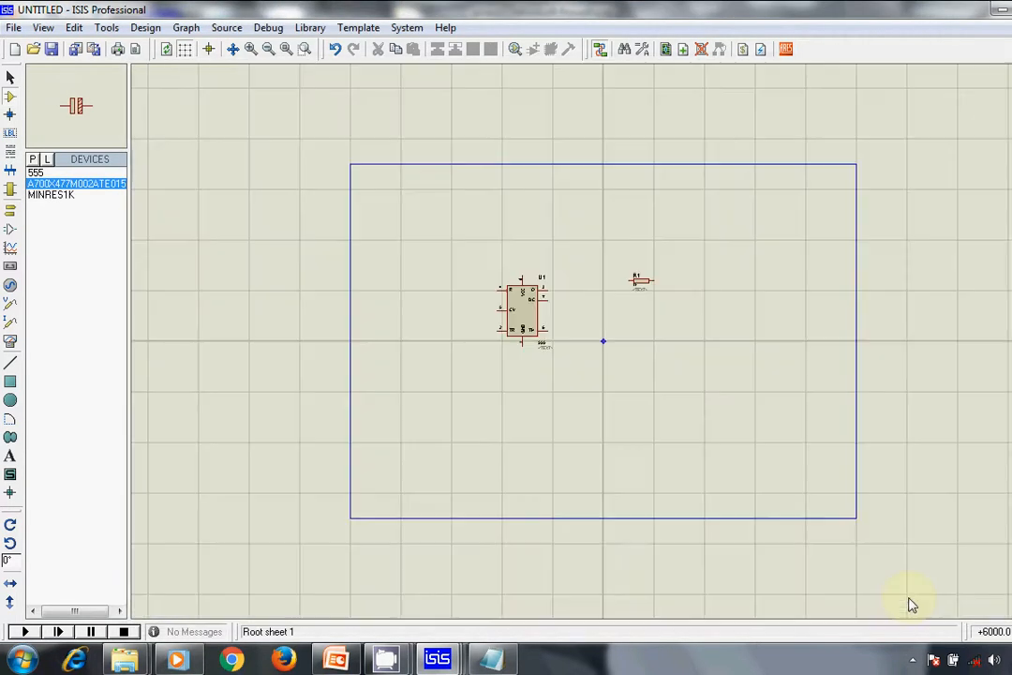
click(439, 215)
click(436, 217)
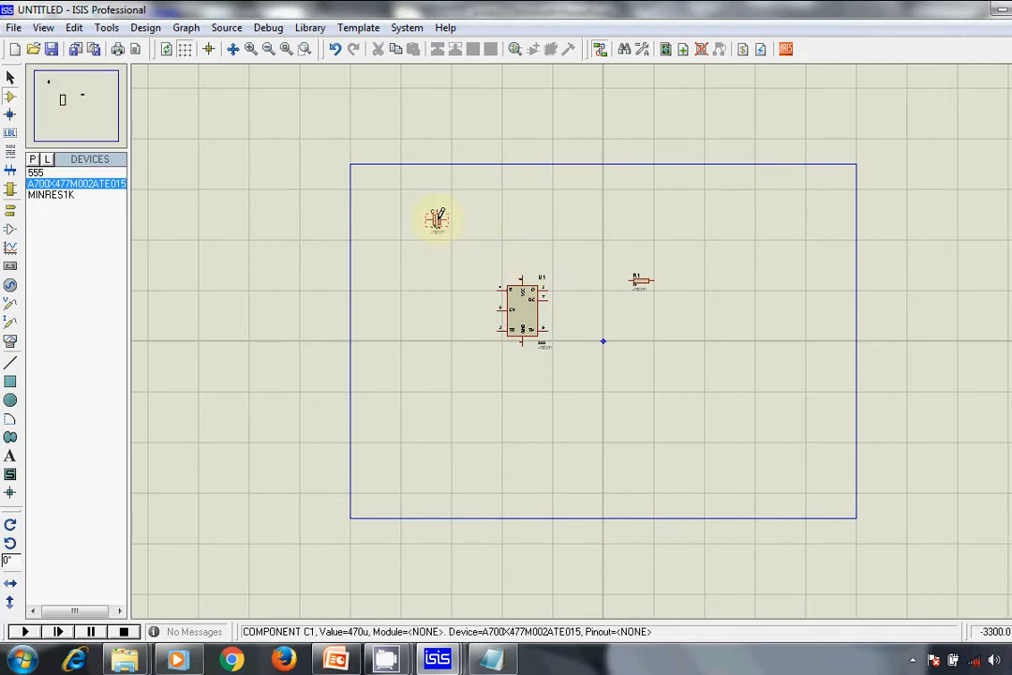
Step: Find the animated RELAY model with the keyword "relay" under Switches & Relays, Relays (Generic), and place one below the 1k resistor
click(286, 49)
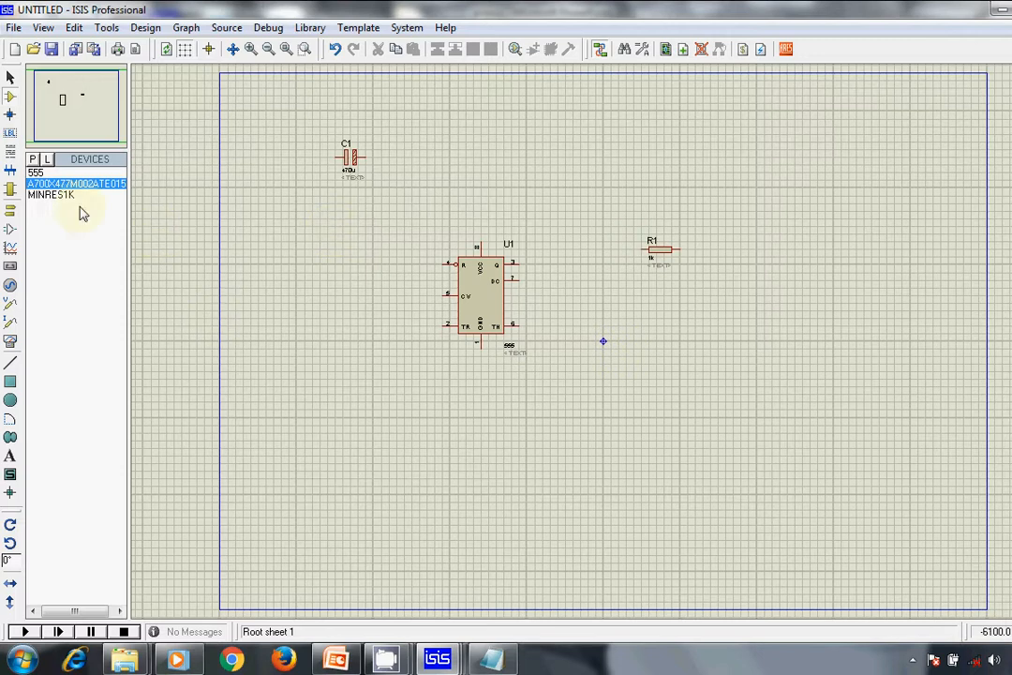
click(33, 160)
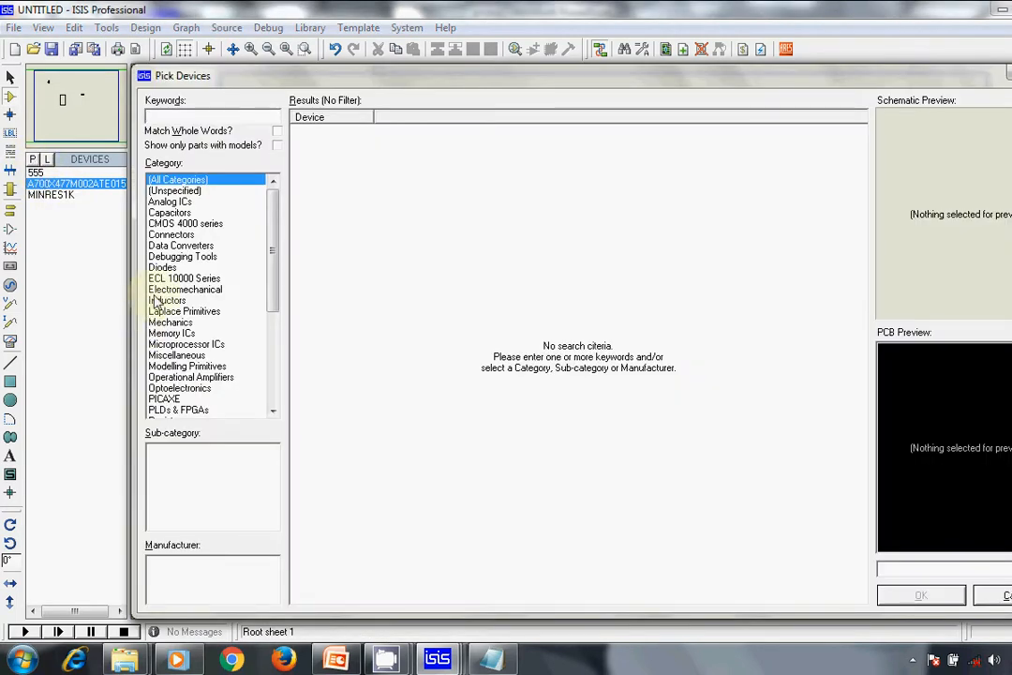
text(re)
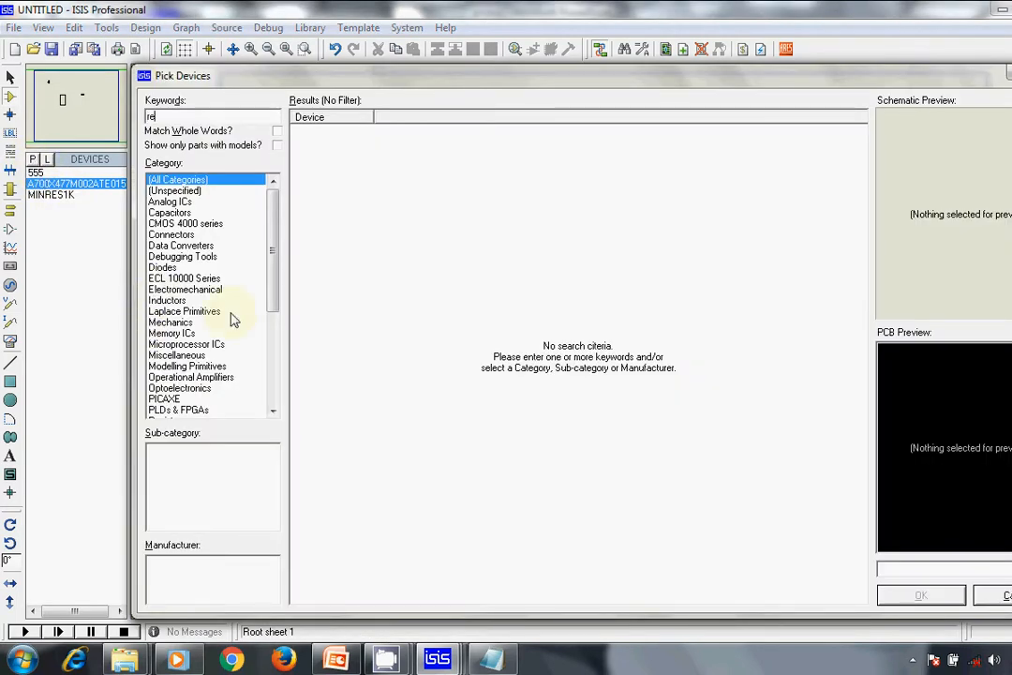
text(lay)
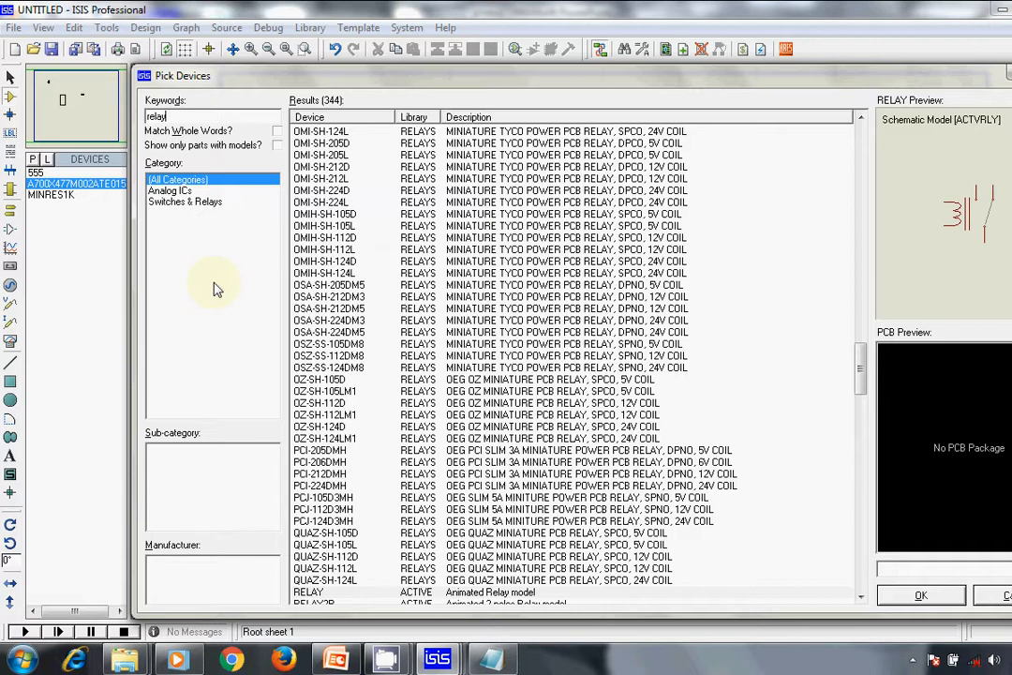
click(187, 203)
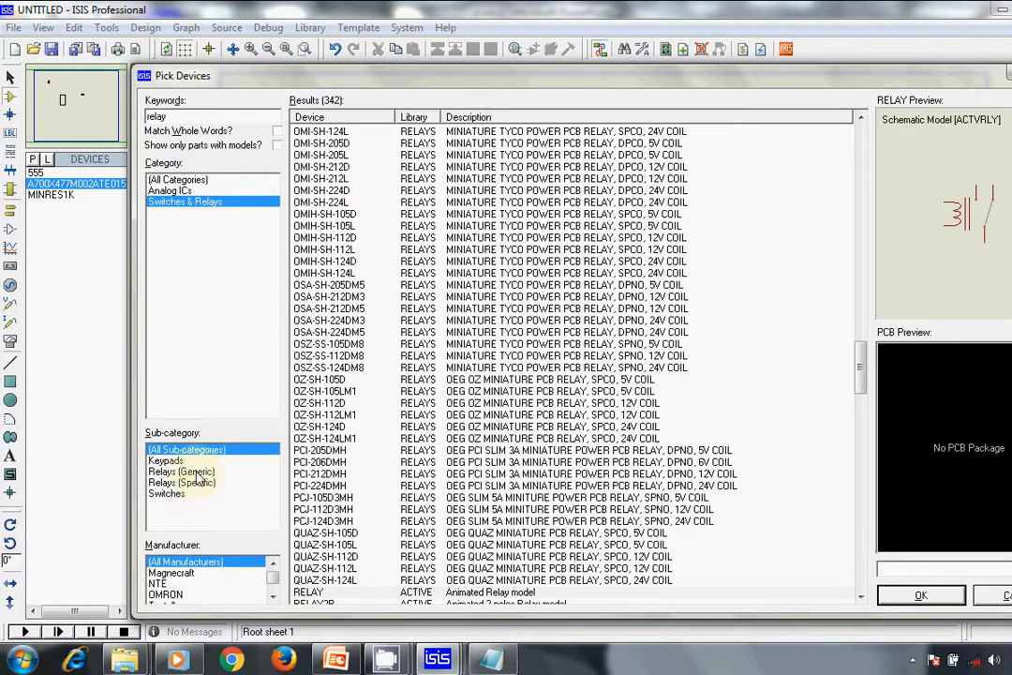
click(180, 471)
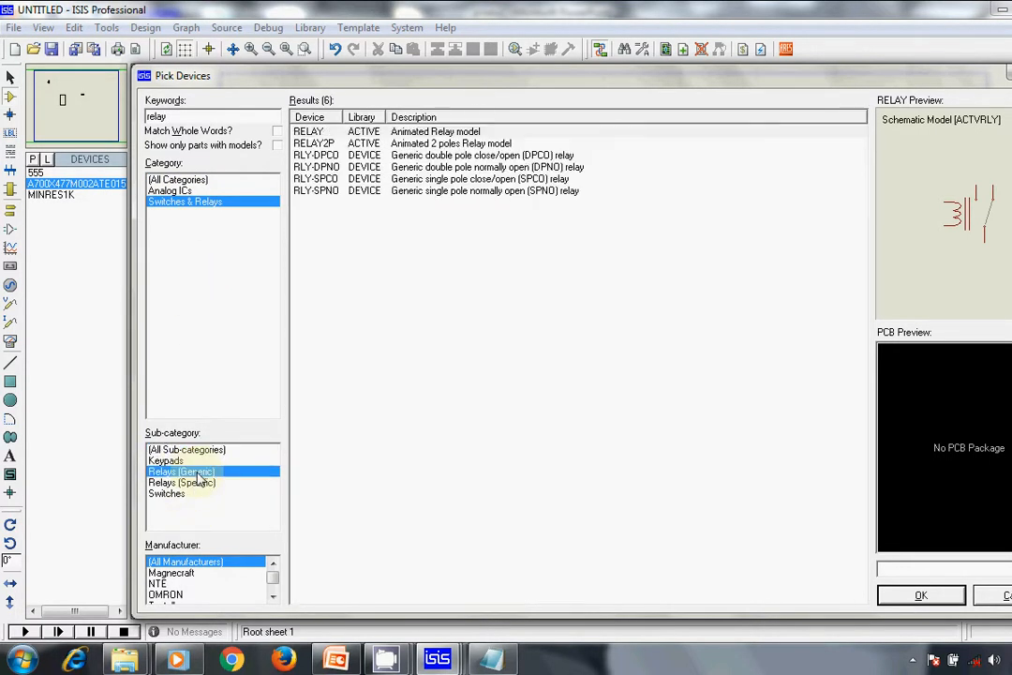
click(415, 134)
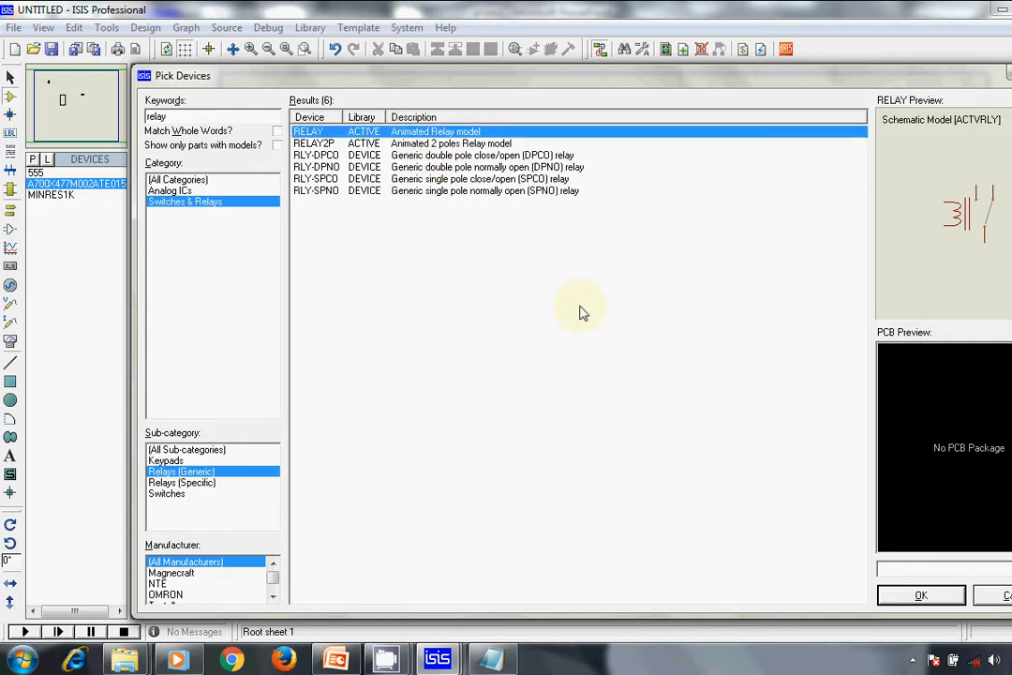
click(905, 594)
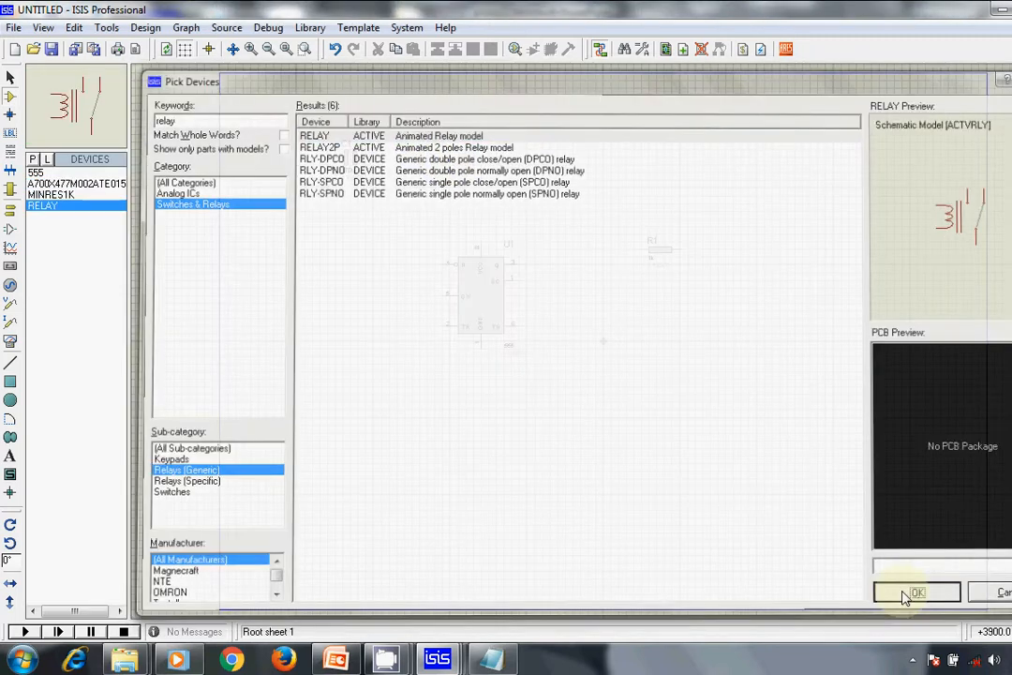
click(690, 354)
click(690, 354)
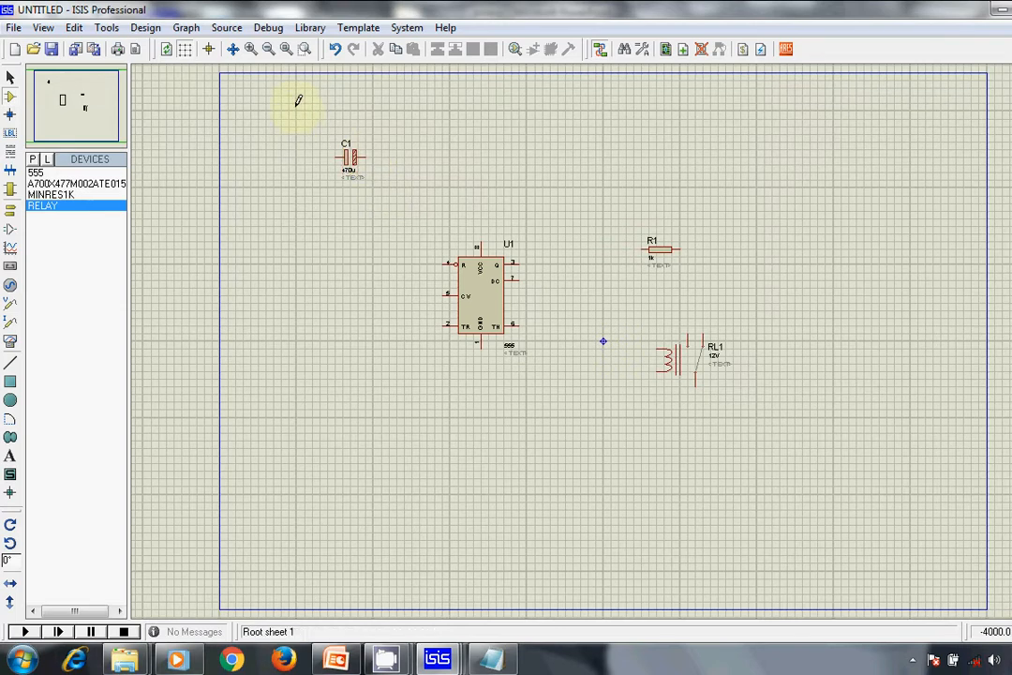
Step: Move capacitor C1 down so it sits directly left of the 555 timer, near the CV pin's height
click(251, 50)
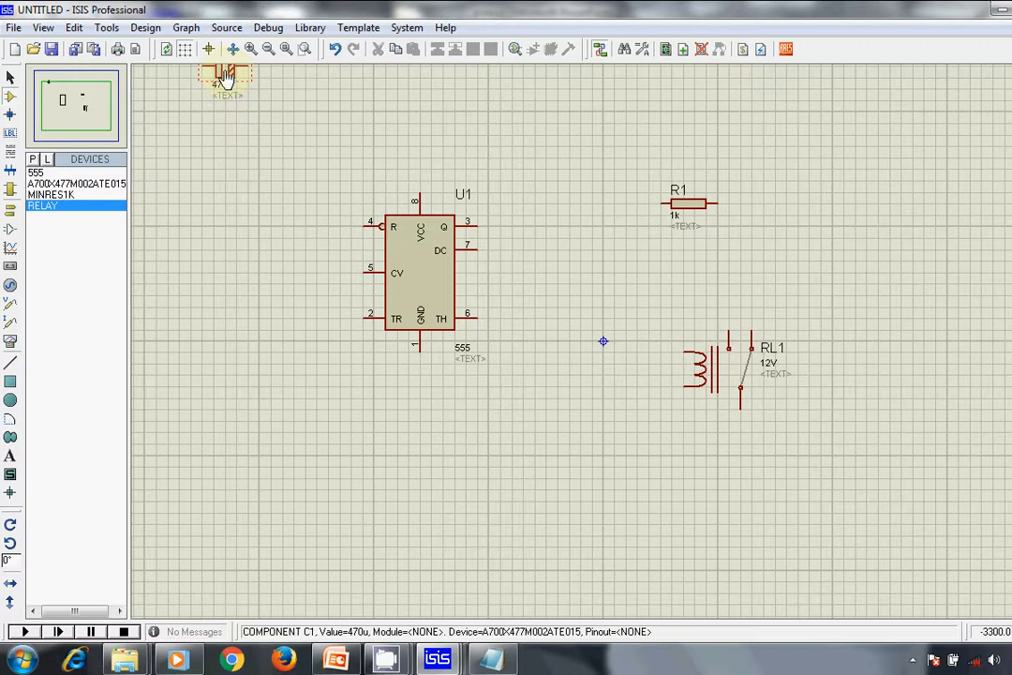
click(224, 79)
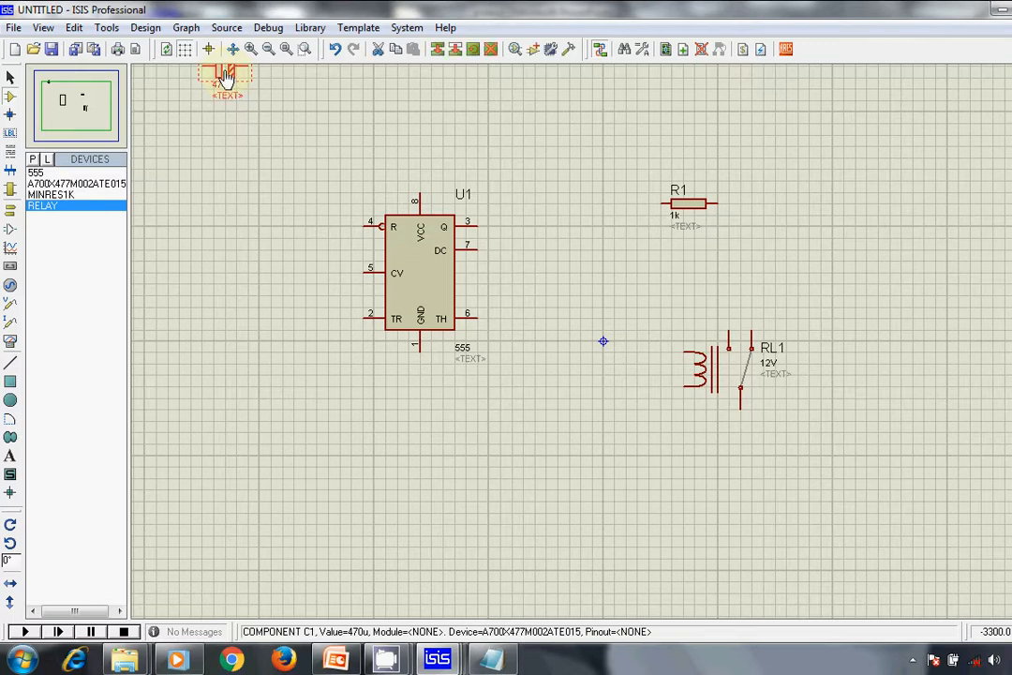
drag(225, 78, 265, 255)
click(286, 320)
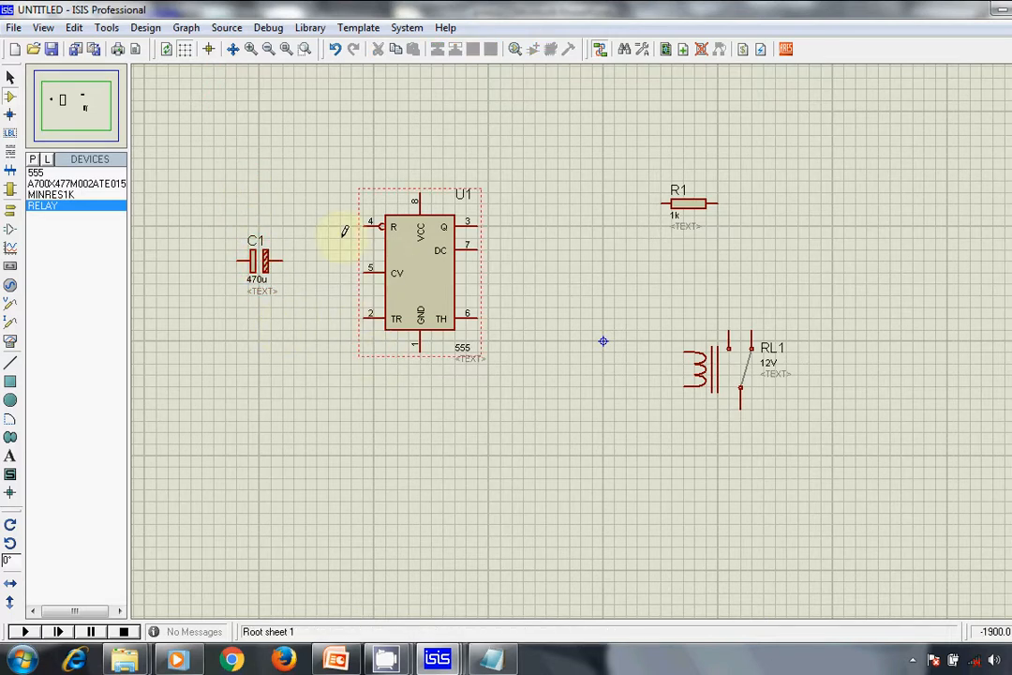
click(250, 48)
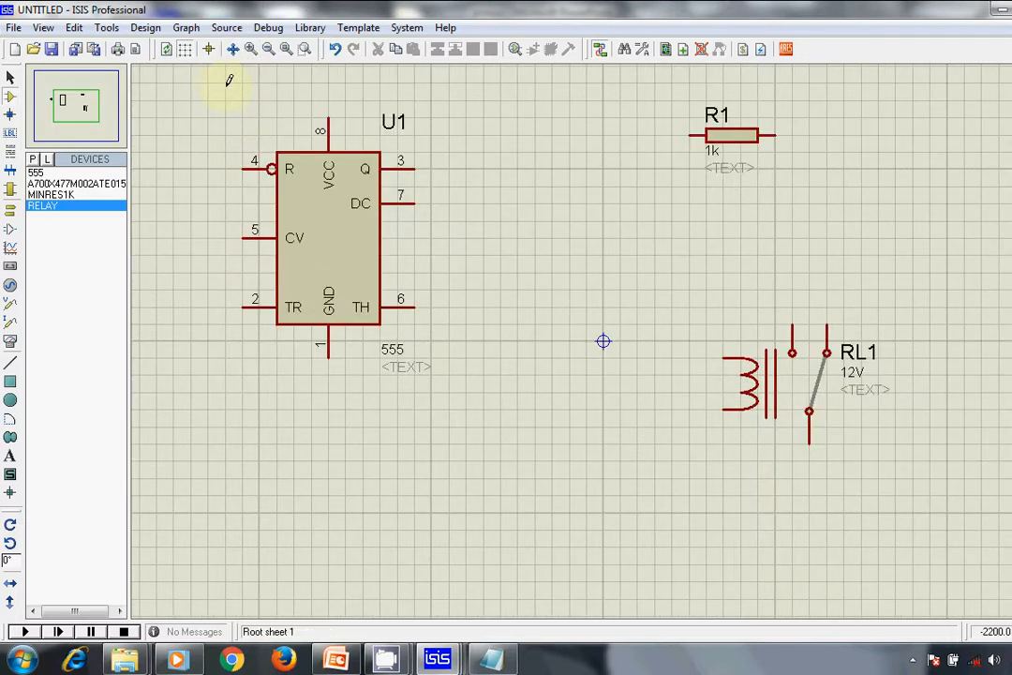
click(269, 53)
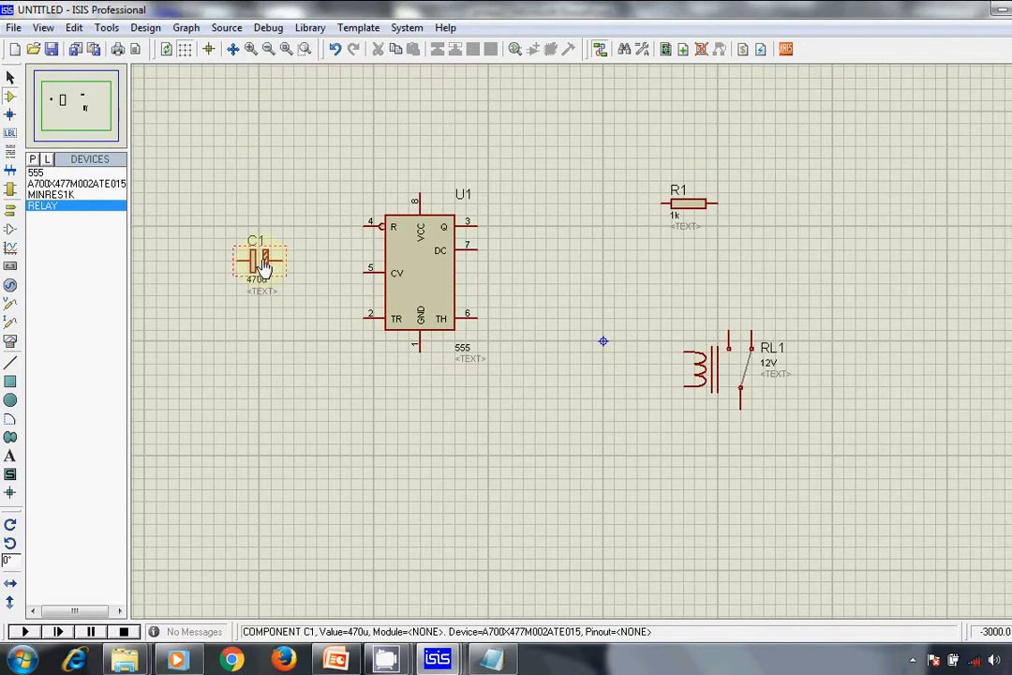